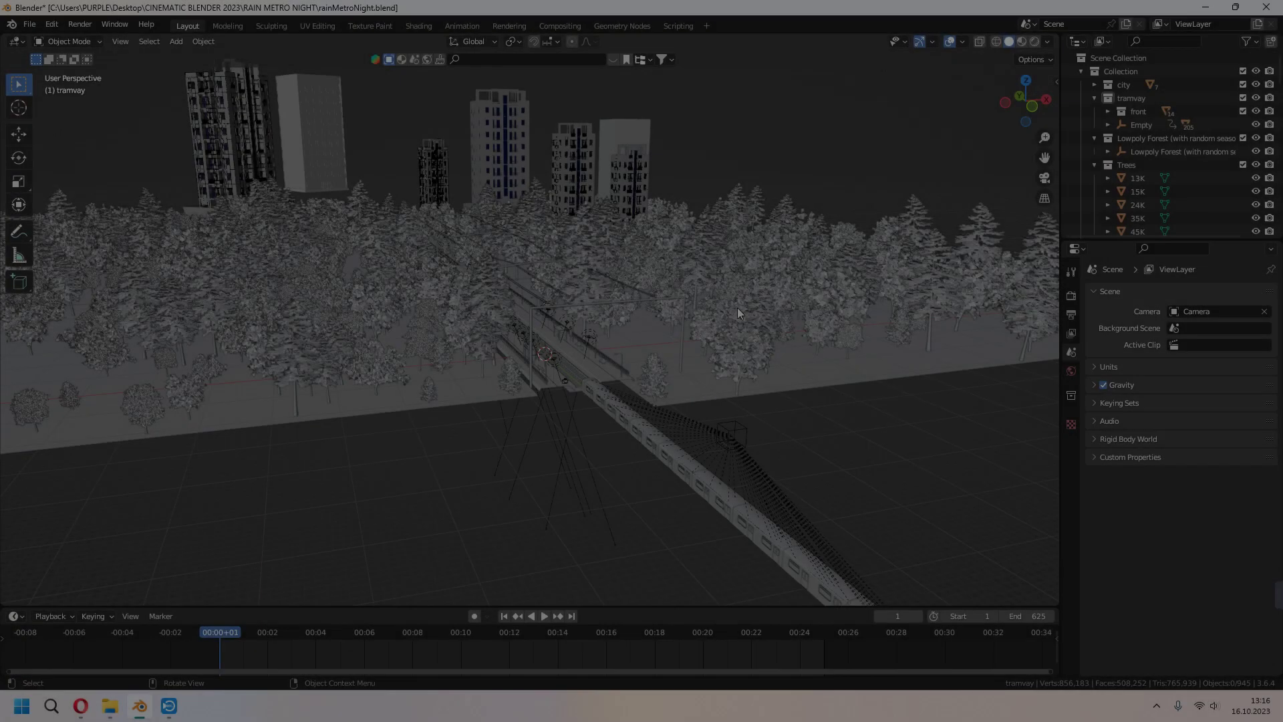
Preview the camera view in Rendered shading, play the tram arrival, then orbit along the tracks.
key(KP_0)
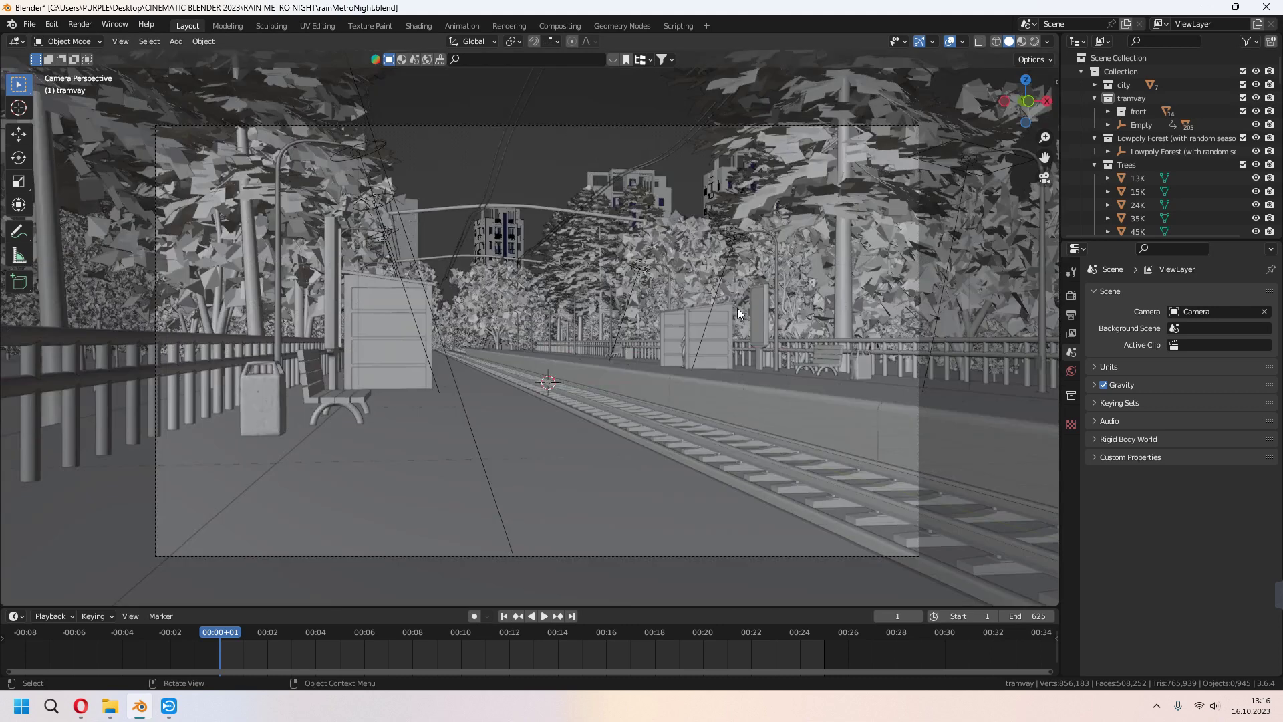
click(1030, 41)
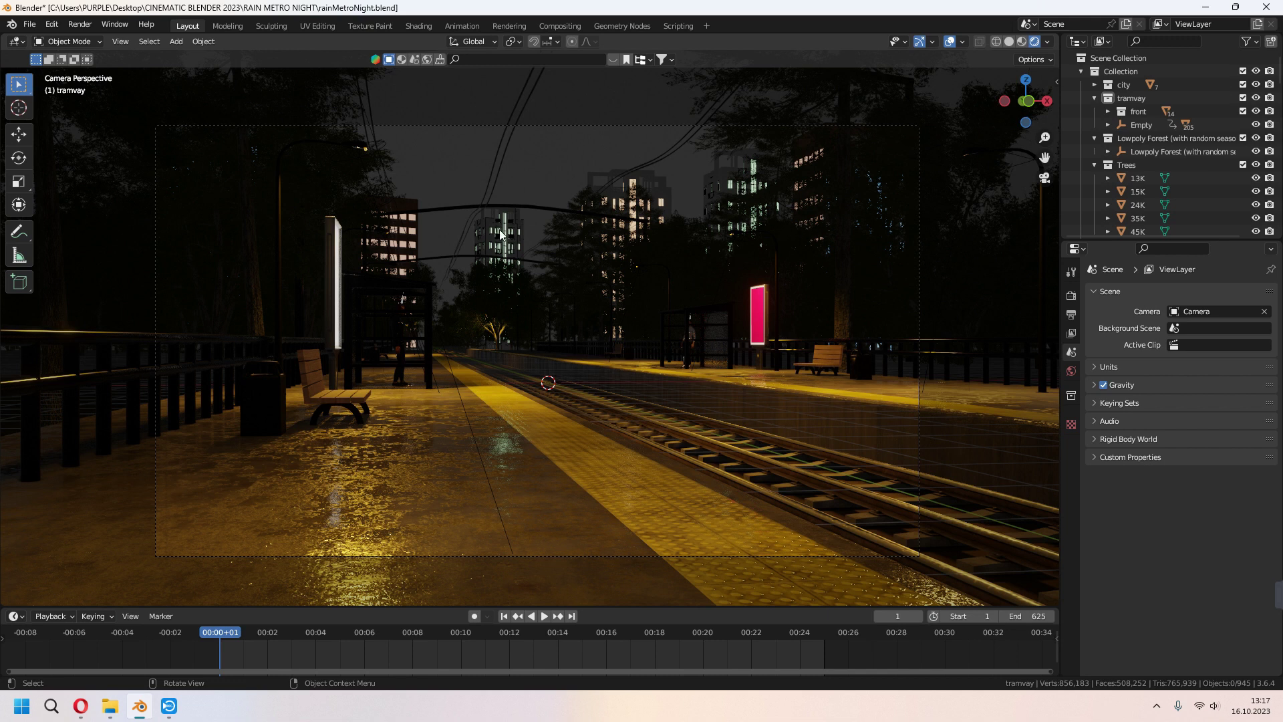
key(space)
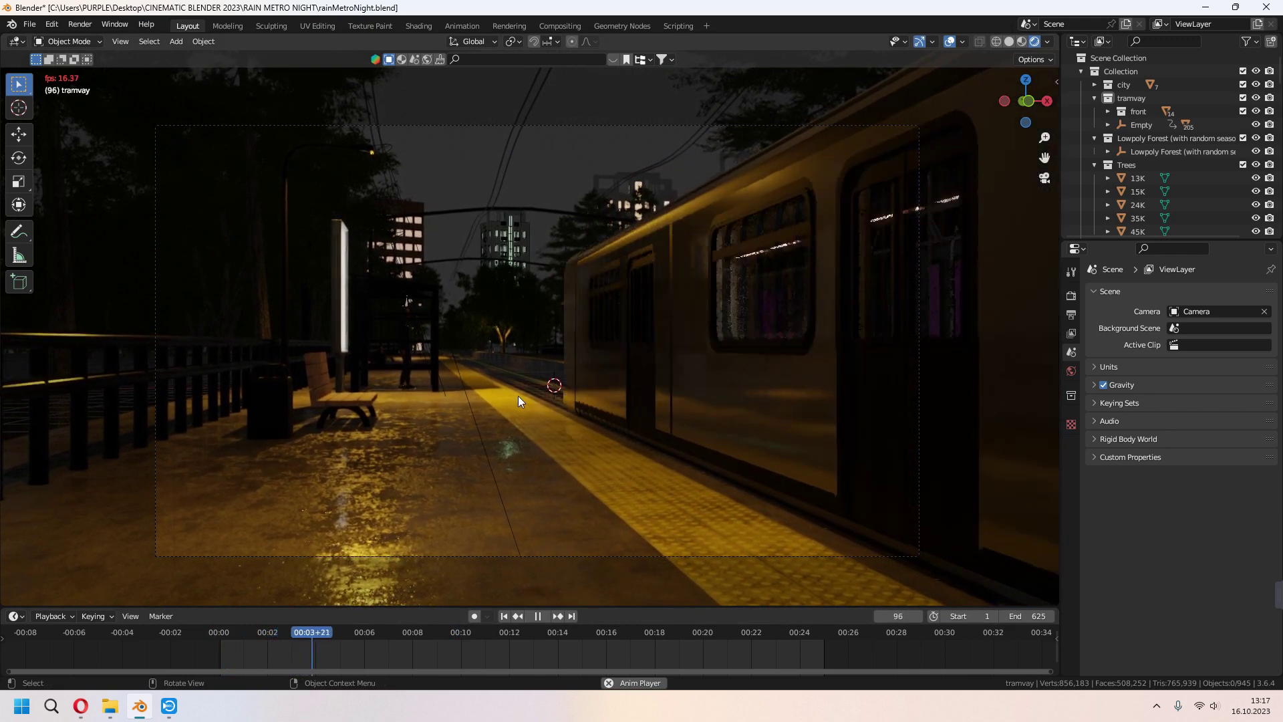
key(Escape)
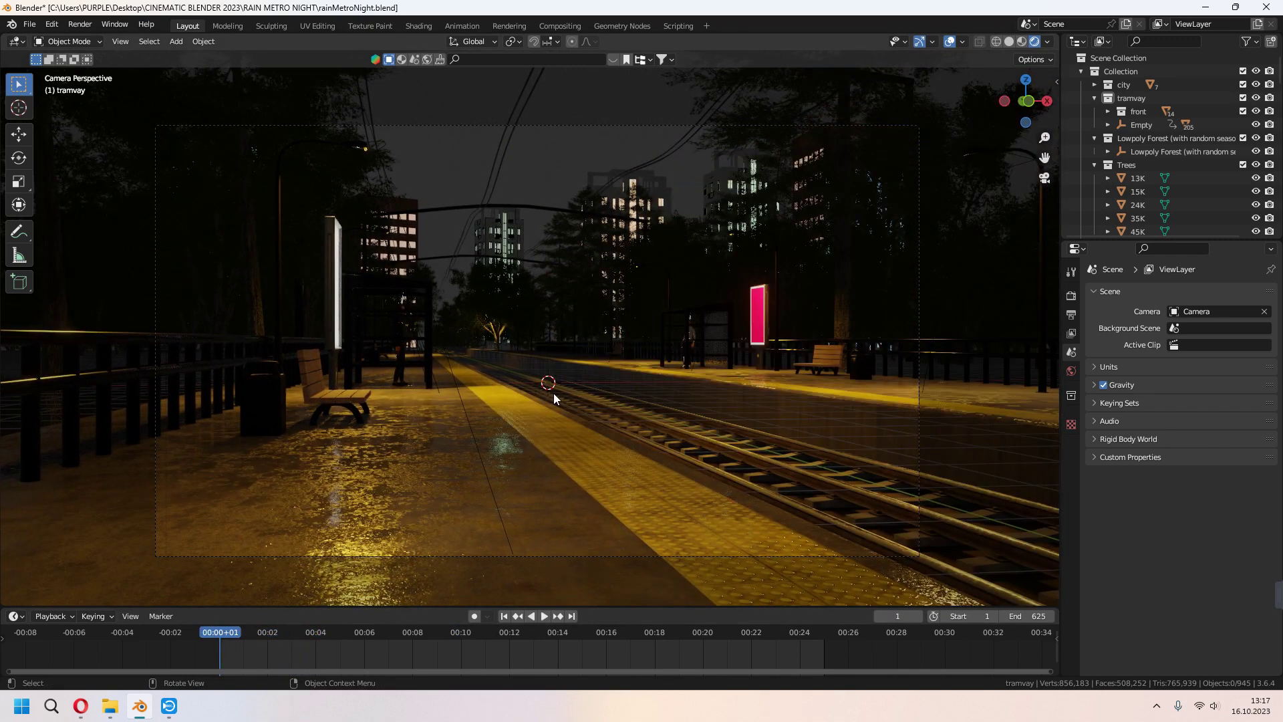
middle_drag(554, 393, 512, 477)
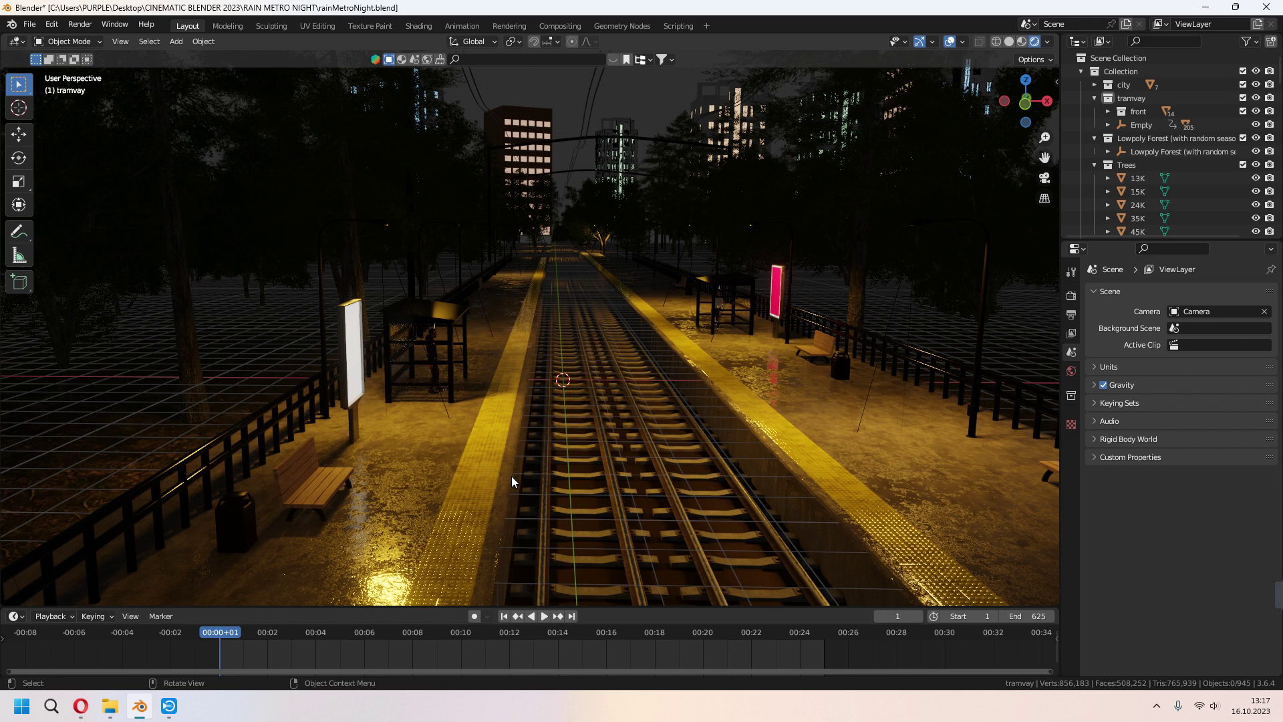
middle_drag(526, 475, 538, 468)
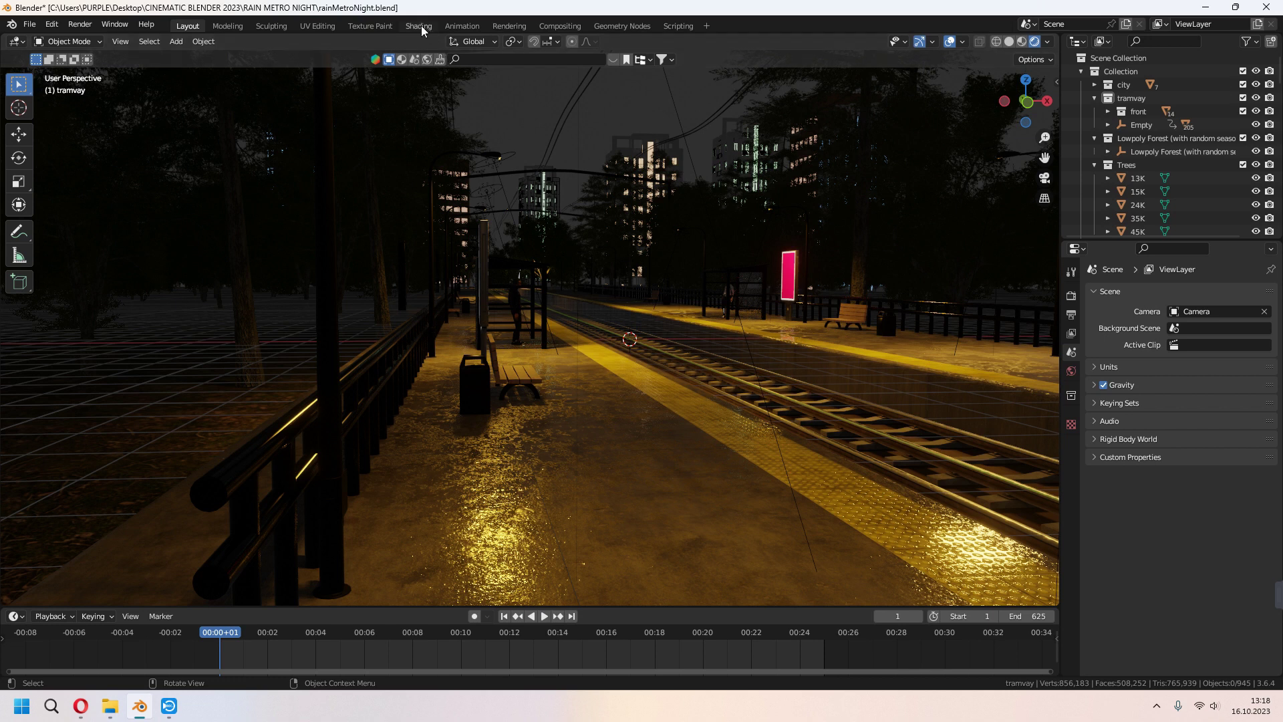
Pull back to a high solid-shaded view over the tracks and add a cube.
scroll(596, 318, down, 5)
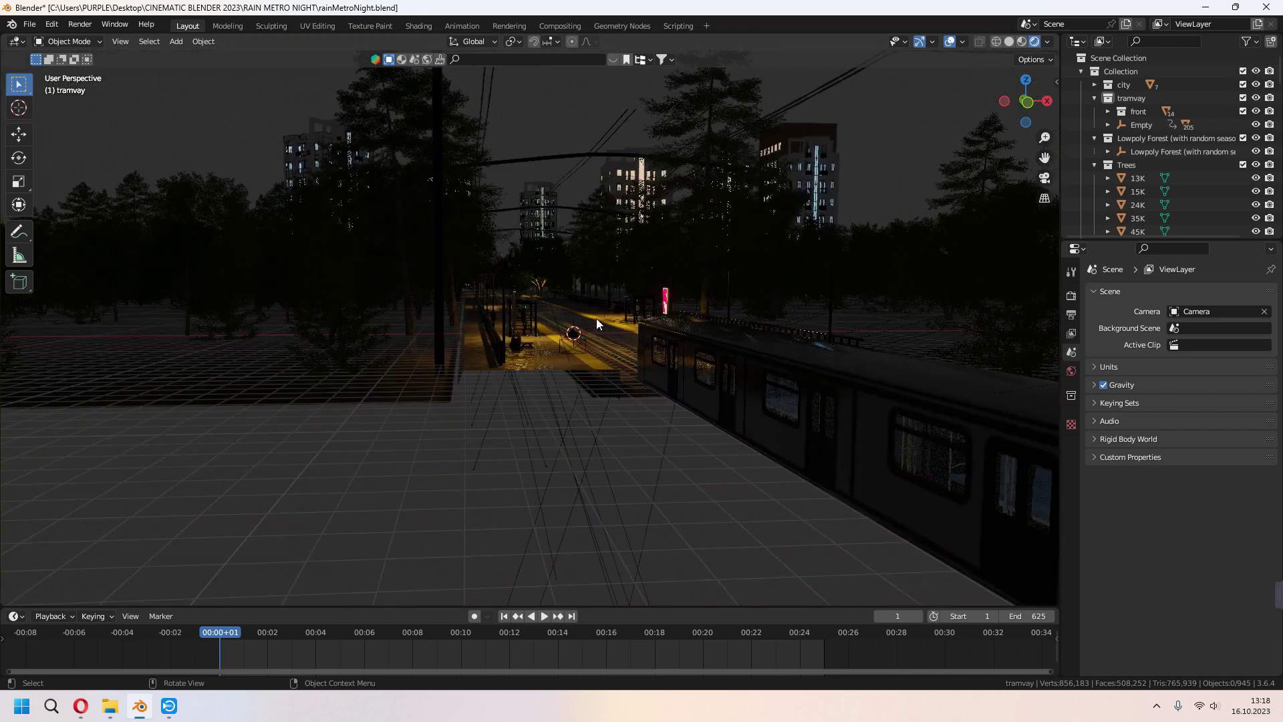
middle_drag(596, 318, 669, 274)
key(z)
scroll(648, 352, down, 3)
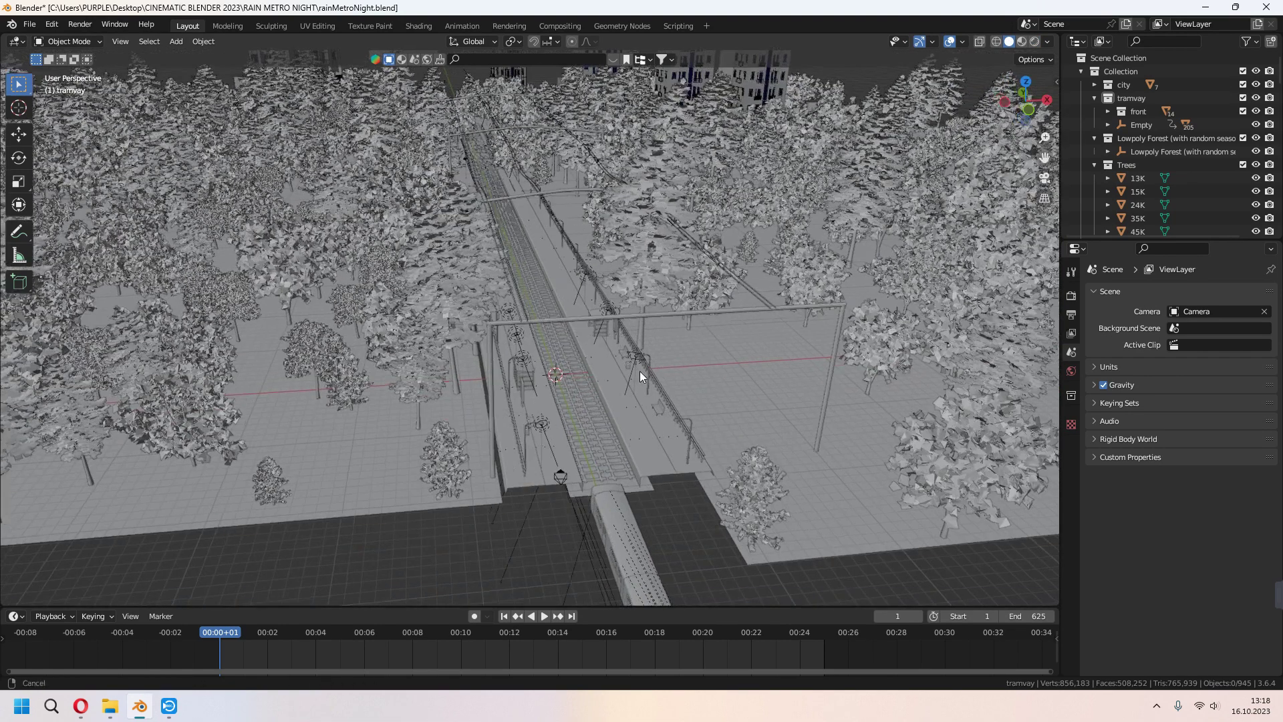
scroll(521, 278, down, 2)
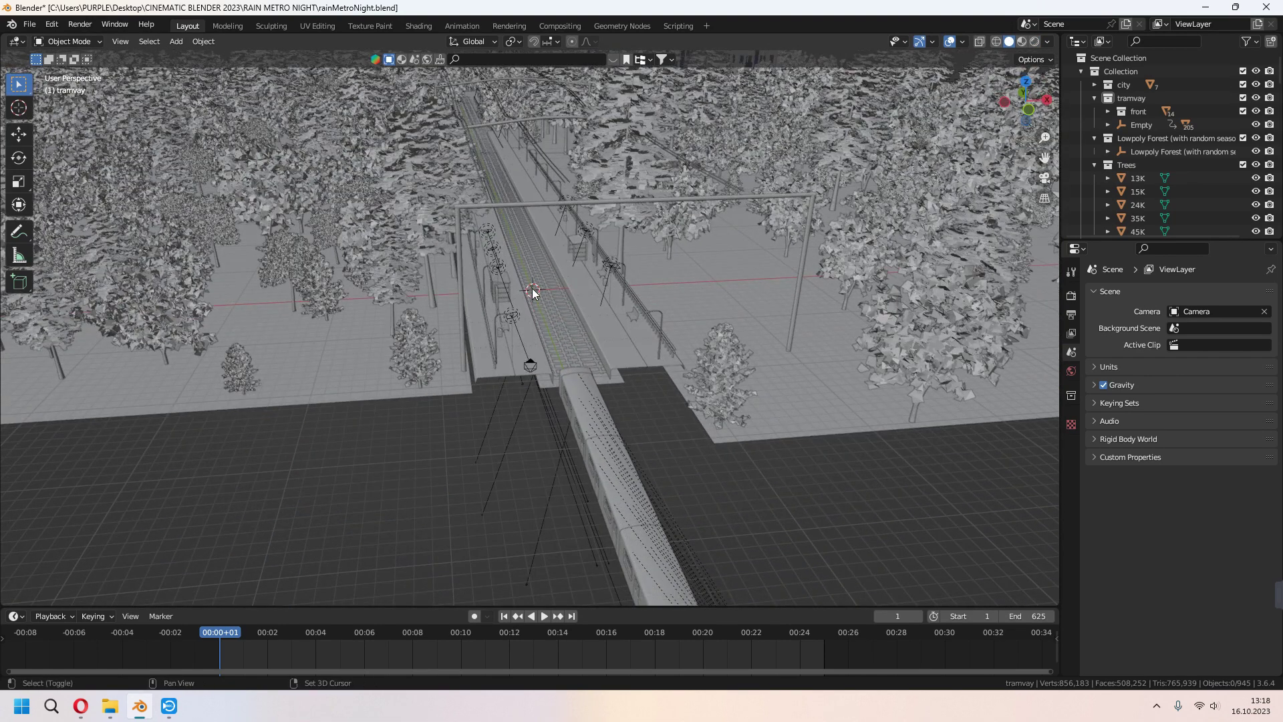
key(shift+a)
click(628, 305)
Scale the cube up uniformly, then stretch it along X into a long box.
key(s)
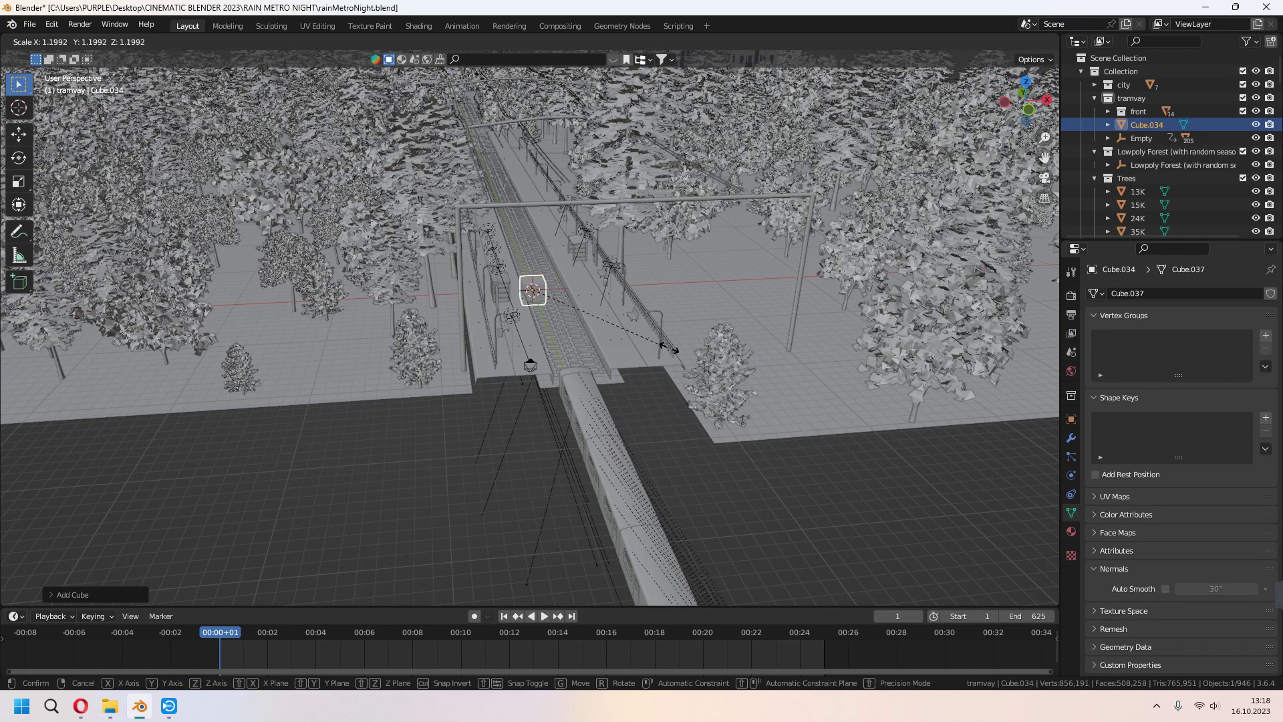
click(748, 405)
middle_drag(747, 404, 610, 423)
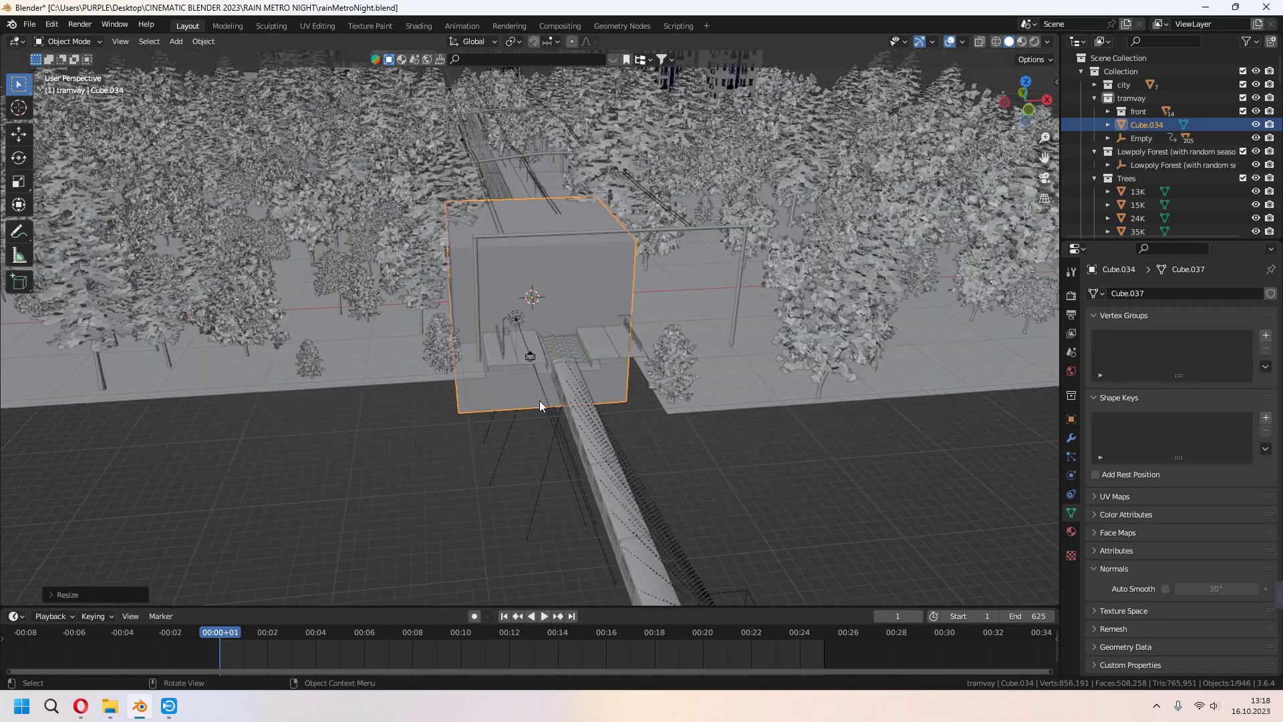
key(s)
key(x)
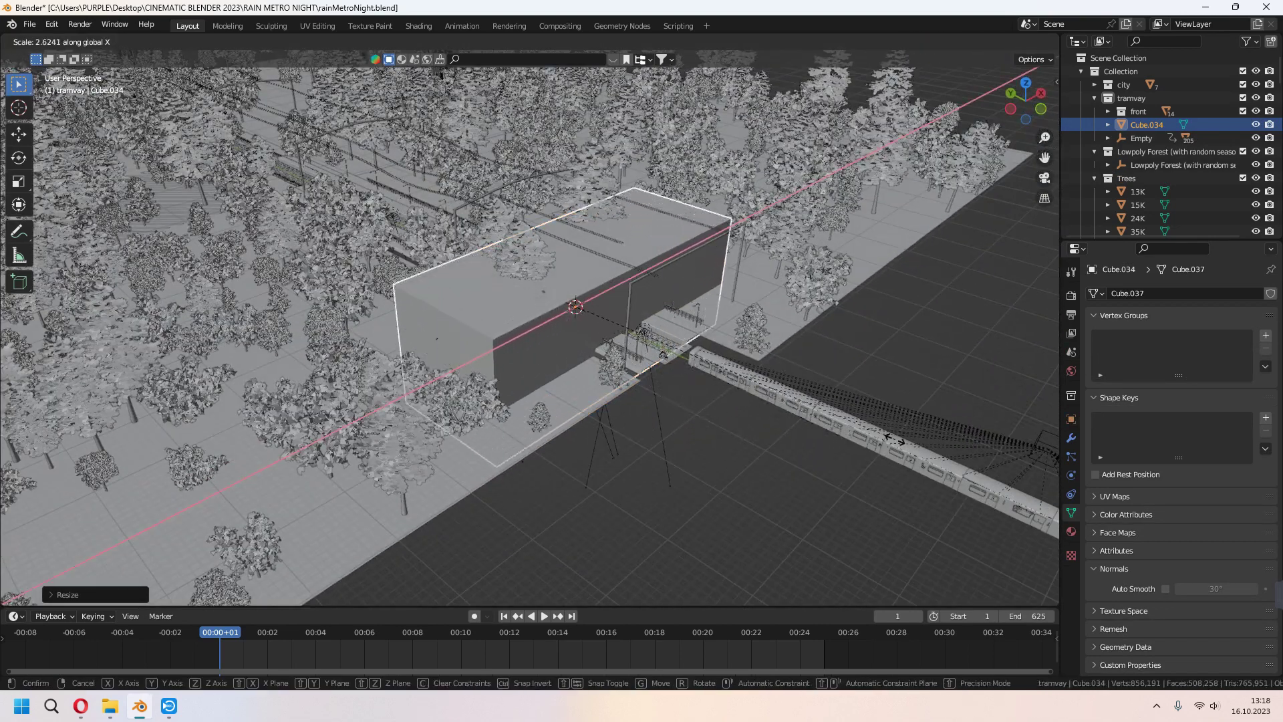
click(747, 432)
mouse_move(707, 432)
middle_down()
mouse_move(767, 424)
mouse_move(642, 288)
mouse_move(564, 334)
mouse_move(655, 341)
mouse_move(690, 370)
middle_up()
key(s)
click(767, 425)
Raise the box along Z and, in Edit Mode, extend a side face along Y.
key(g)
key(z)
click(637, 286)
key(Tab)
click(619, 315)
key(g)
key(y)
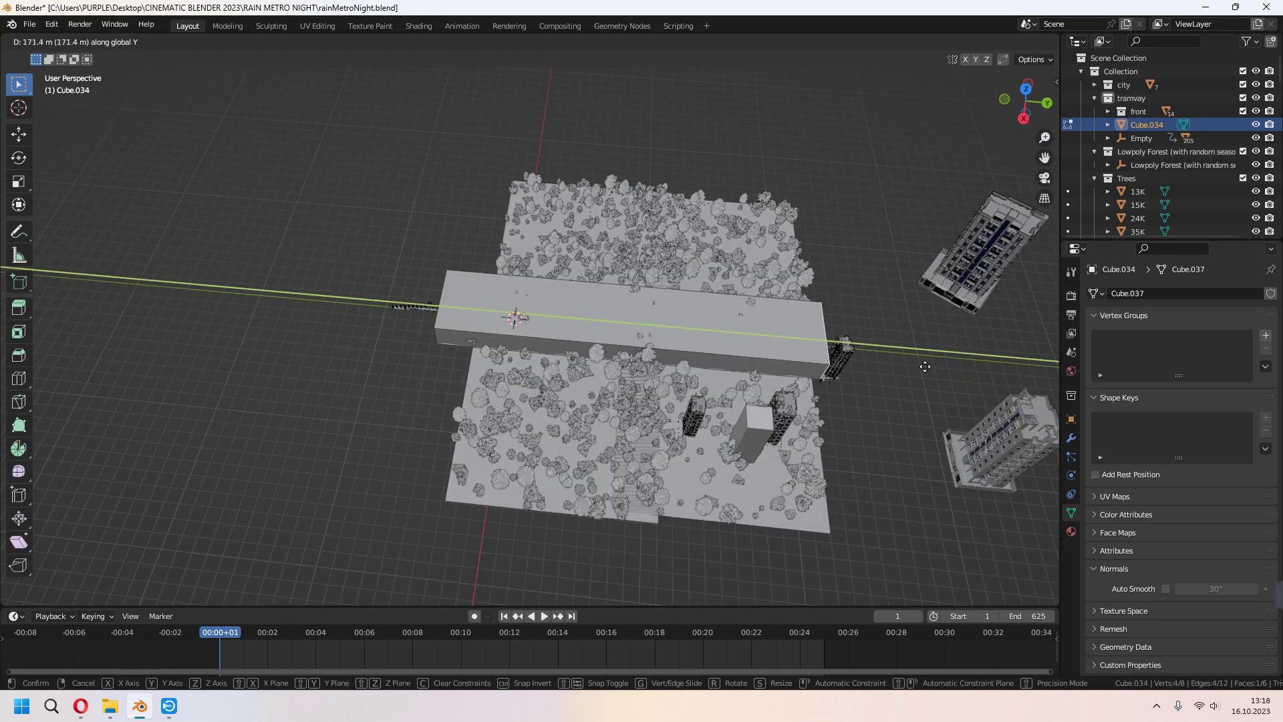
click(845, 366)
mouse_move(845, 366)
middle_down()
mouse_move(573, 319)
mouse_move(668, 334)
middle_up()
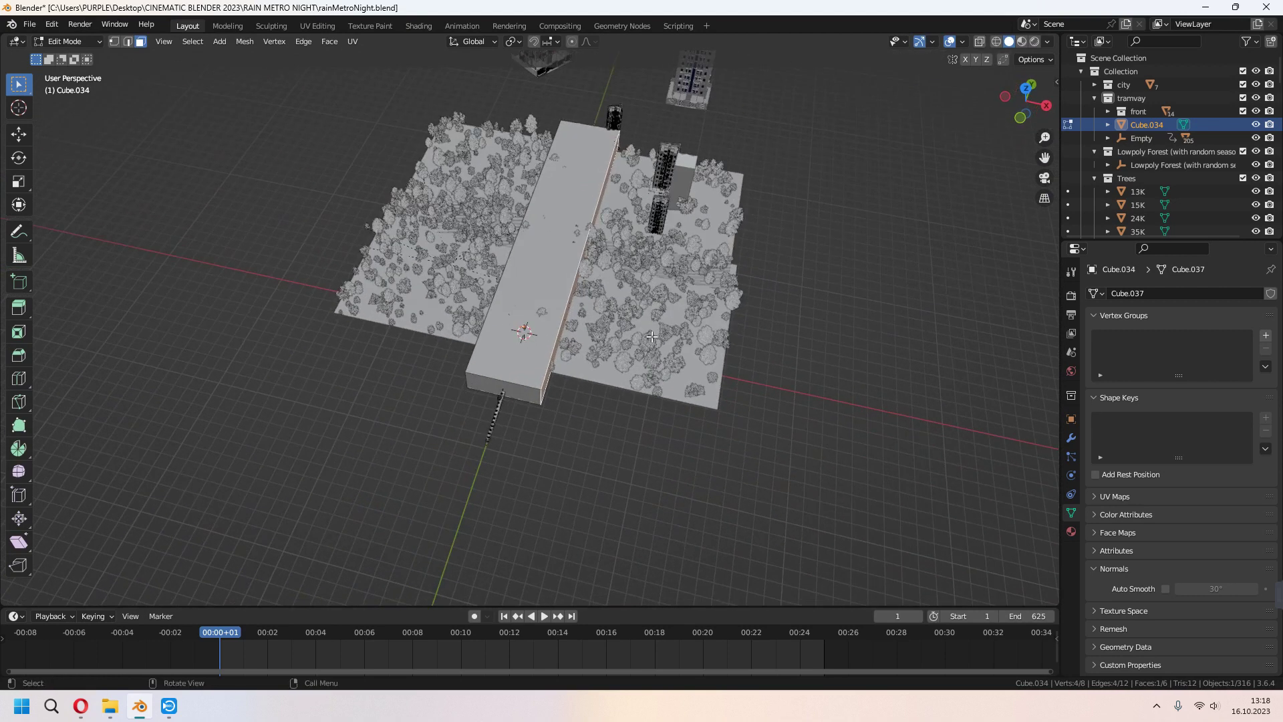
Widen the box along X over the trees and return to Object Mode.
key(g)
key(x)
click(780, 354)
key(Tab)
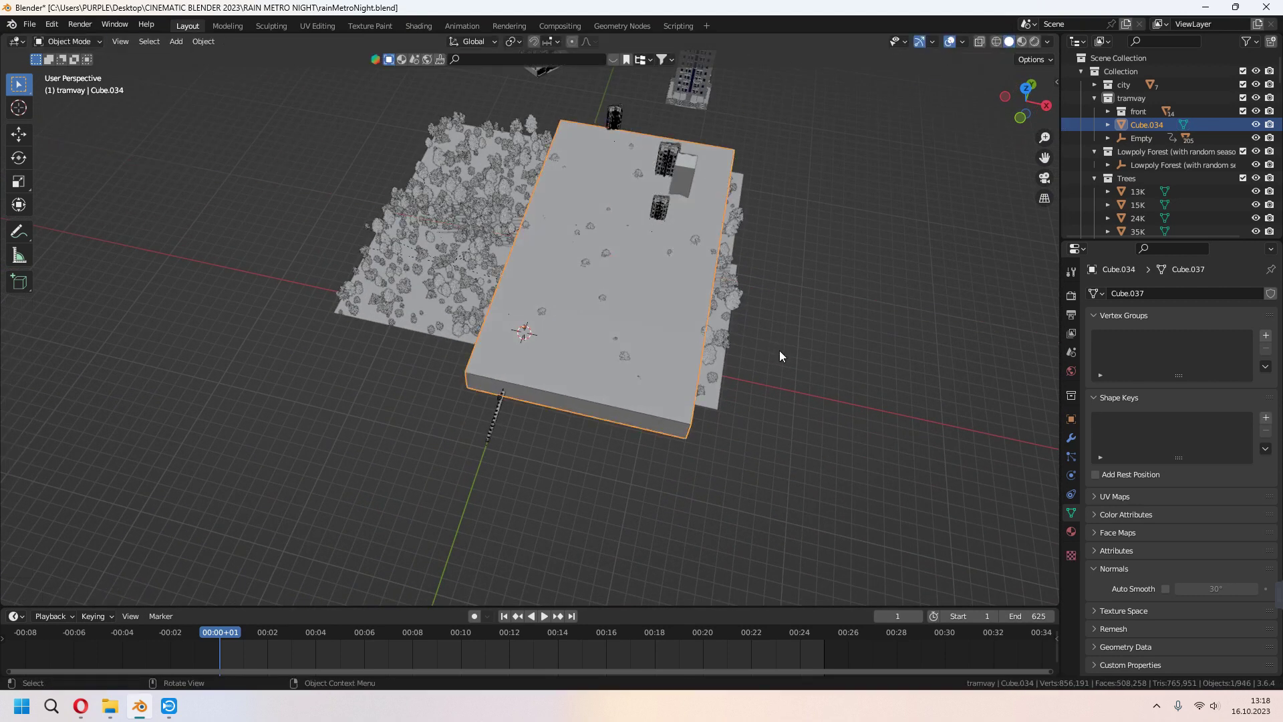
middle_drag(781, 355, 701, 344)
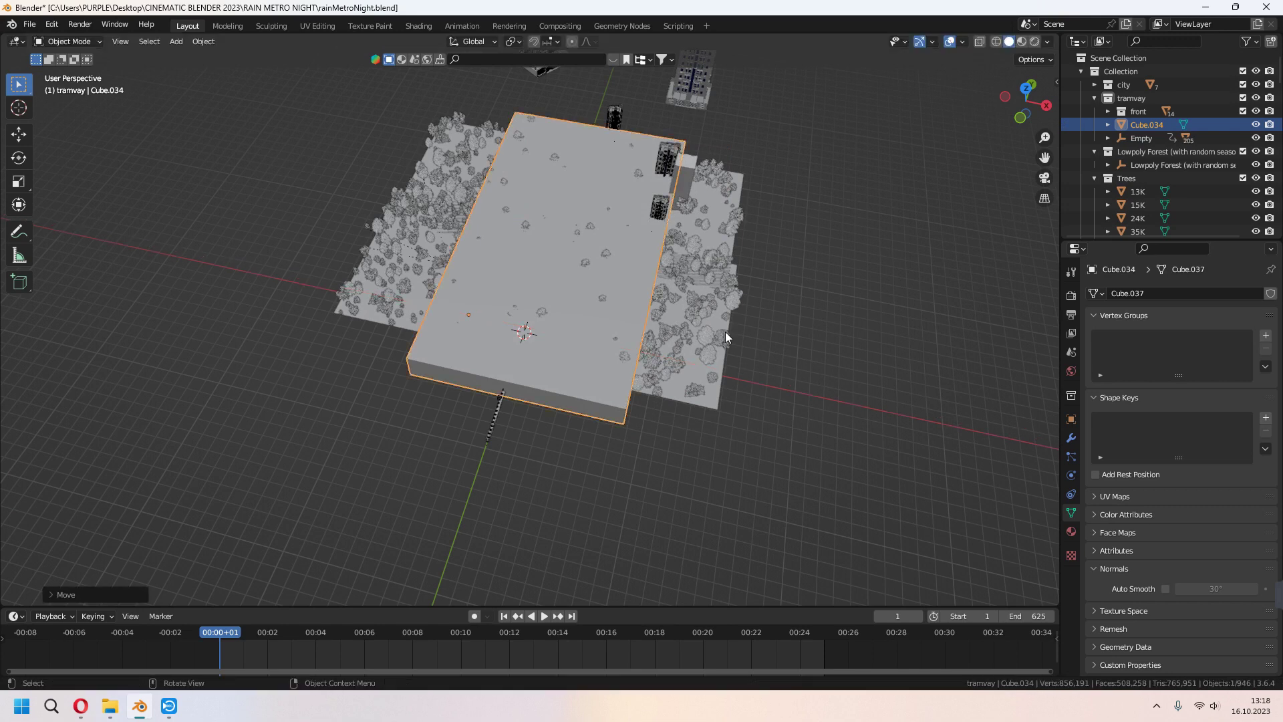
Check the enlarged box from the camera in rendered shading, then open the Shading workspace.
key(KP_0)
click(1021, 42)
click(1035, 41)
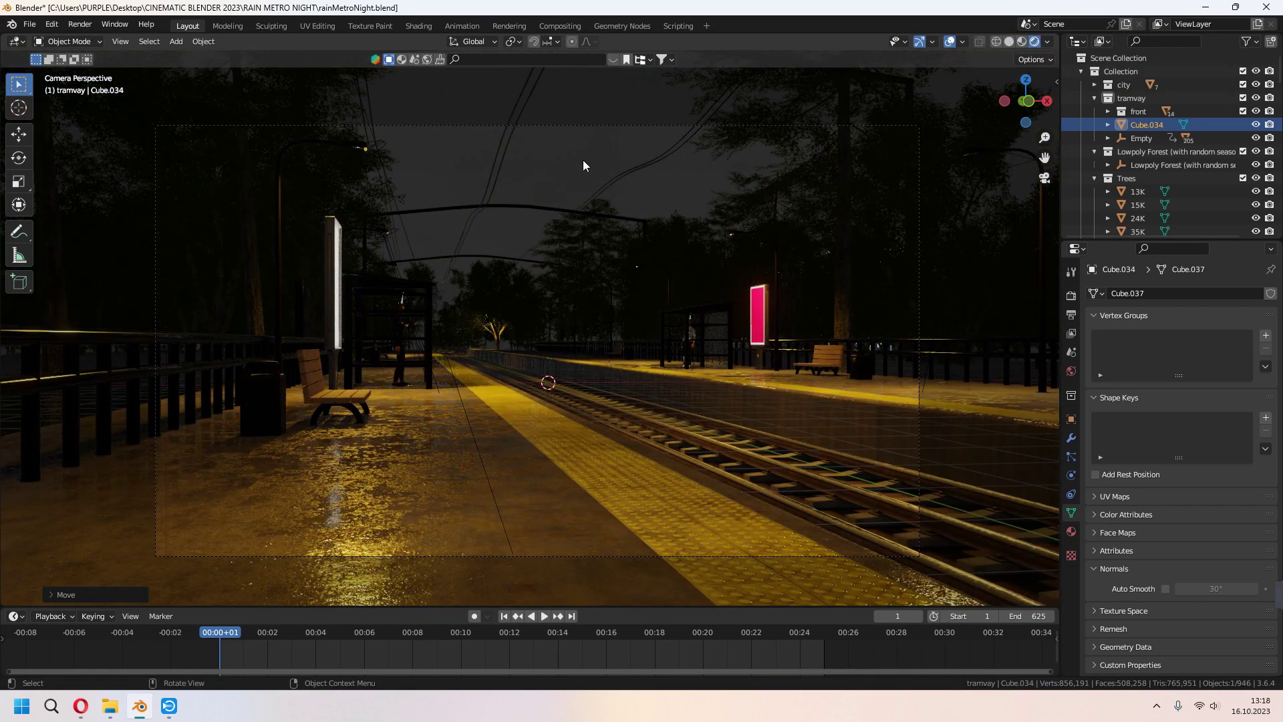
mouse_move(583, 159)
middle_down()
mouse_move(563, 183)
mouse_move(561, 244)
middle_up()
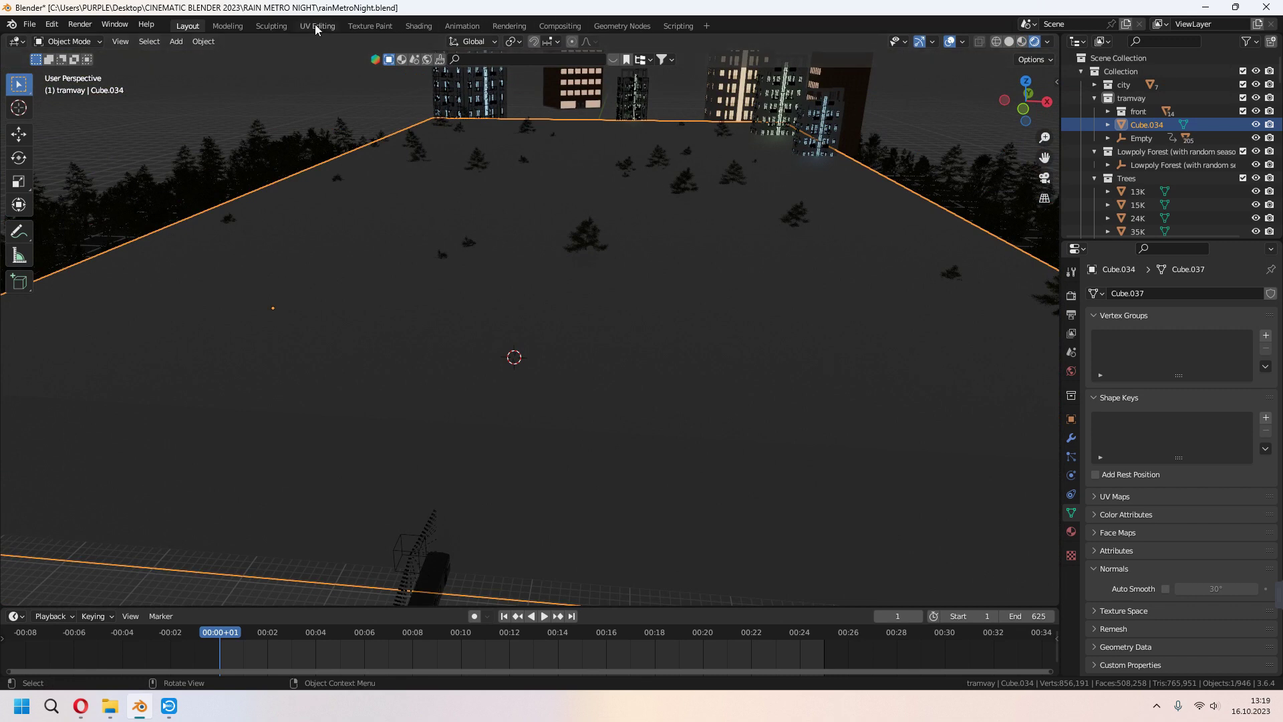
click(418, 25)
Create a new material for the box and name it fog1.
click(647, 409)
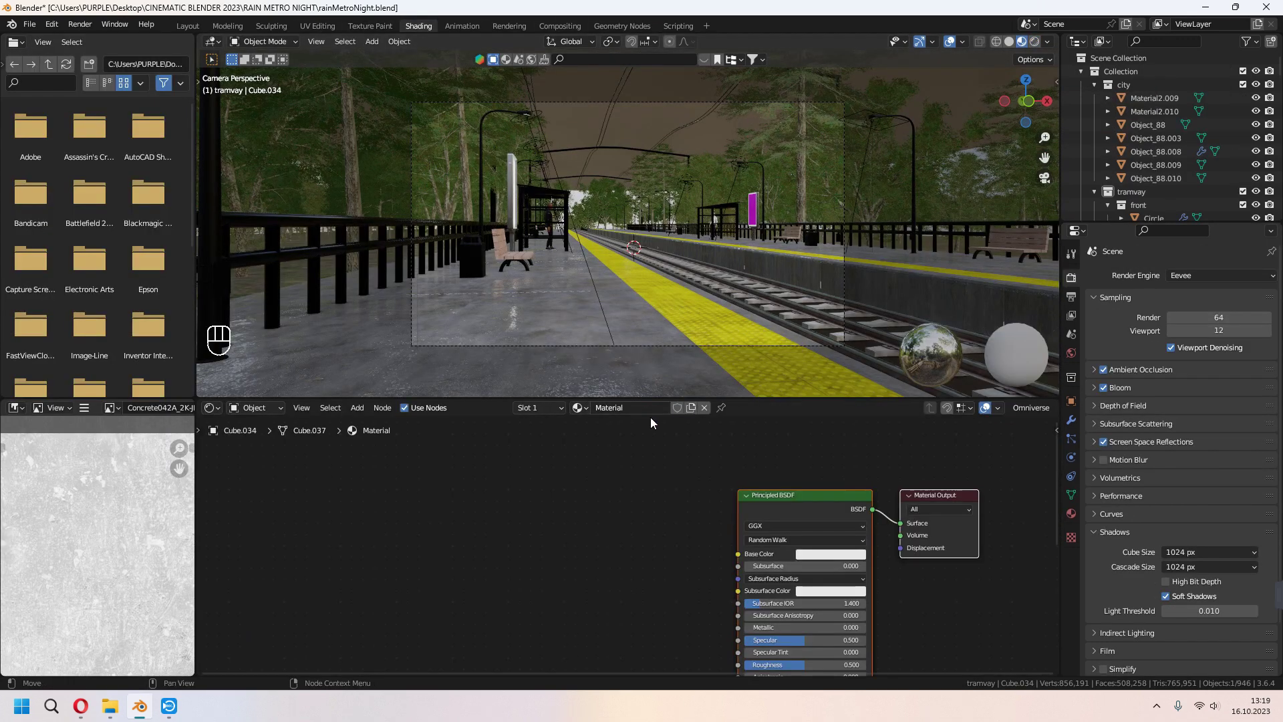
middle_drag(736, 459, 585, 429)
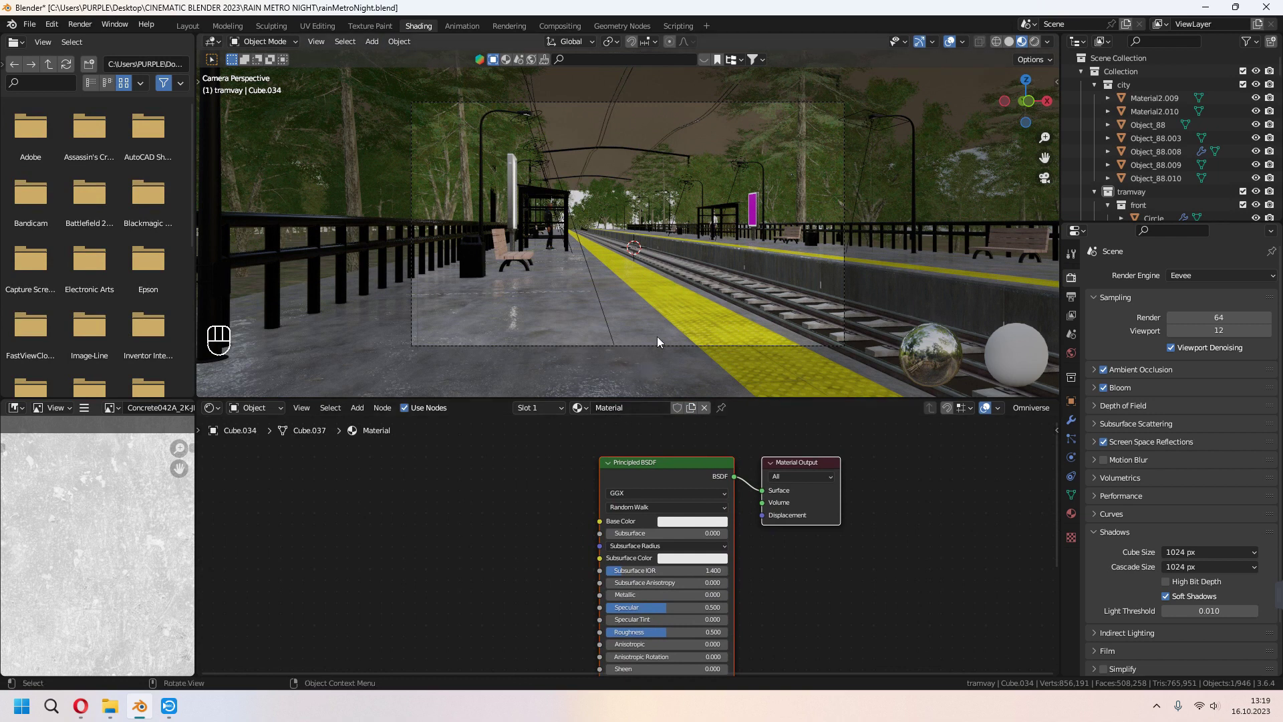
text(fog1)
key(Return)
Delete the Principled BSDF and link a new Principled Volume node to the output's Volume input.
middle_drag(624, 473, 589, 476)
click(613, 471)
key(Delete)
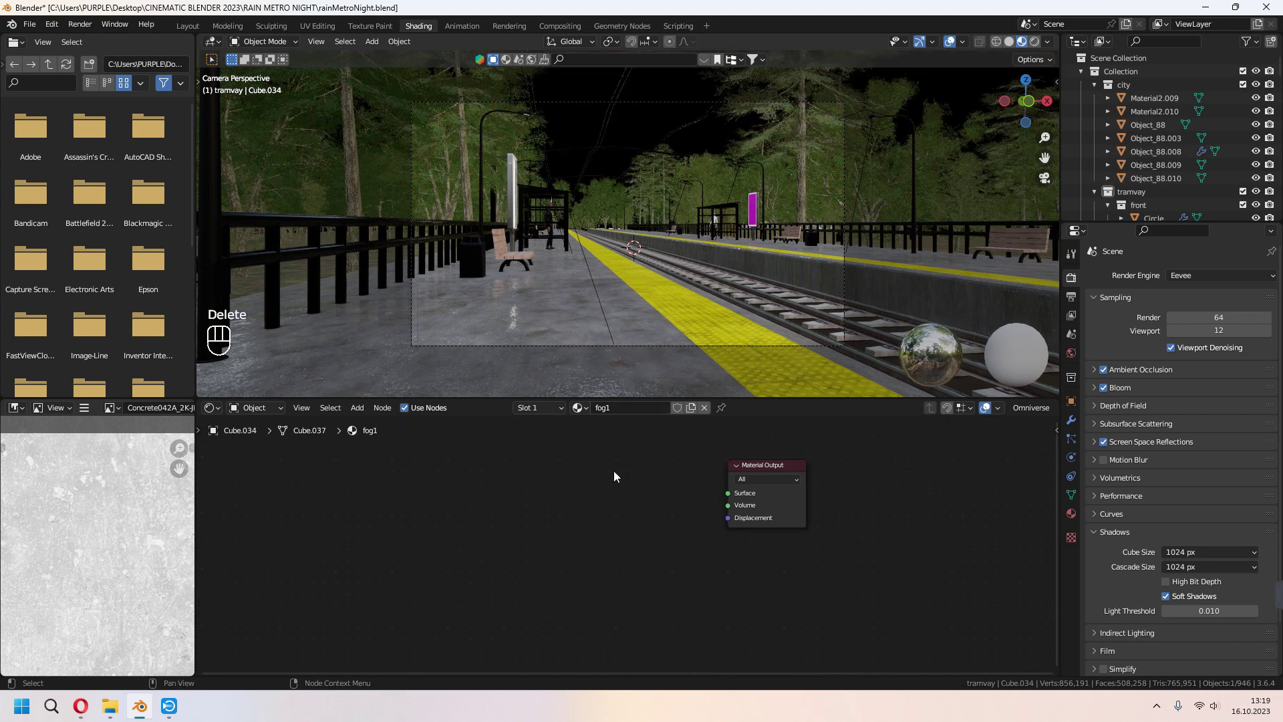
key(shift+a)
click(614, 470)
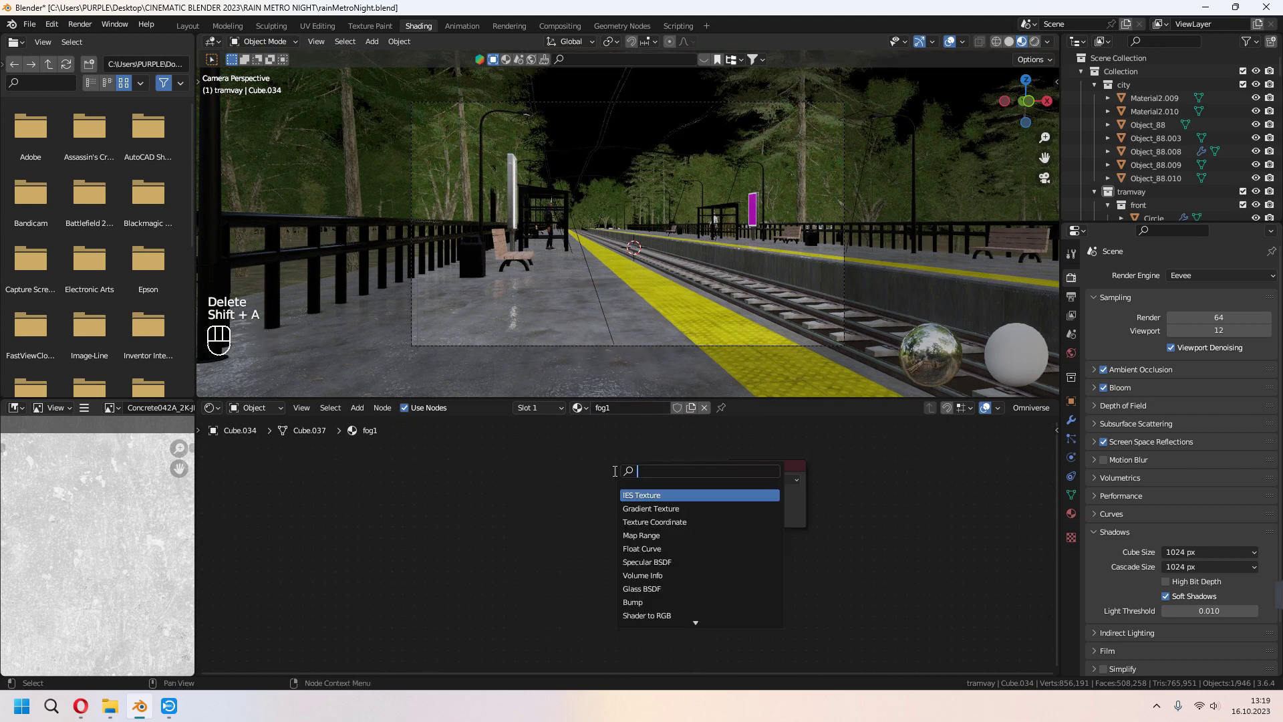
text(volume)
click(635, 508)
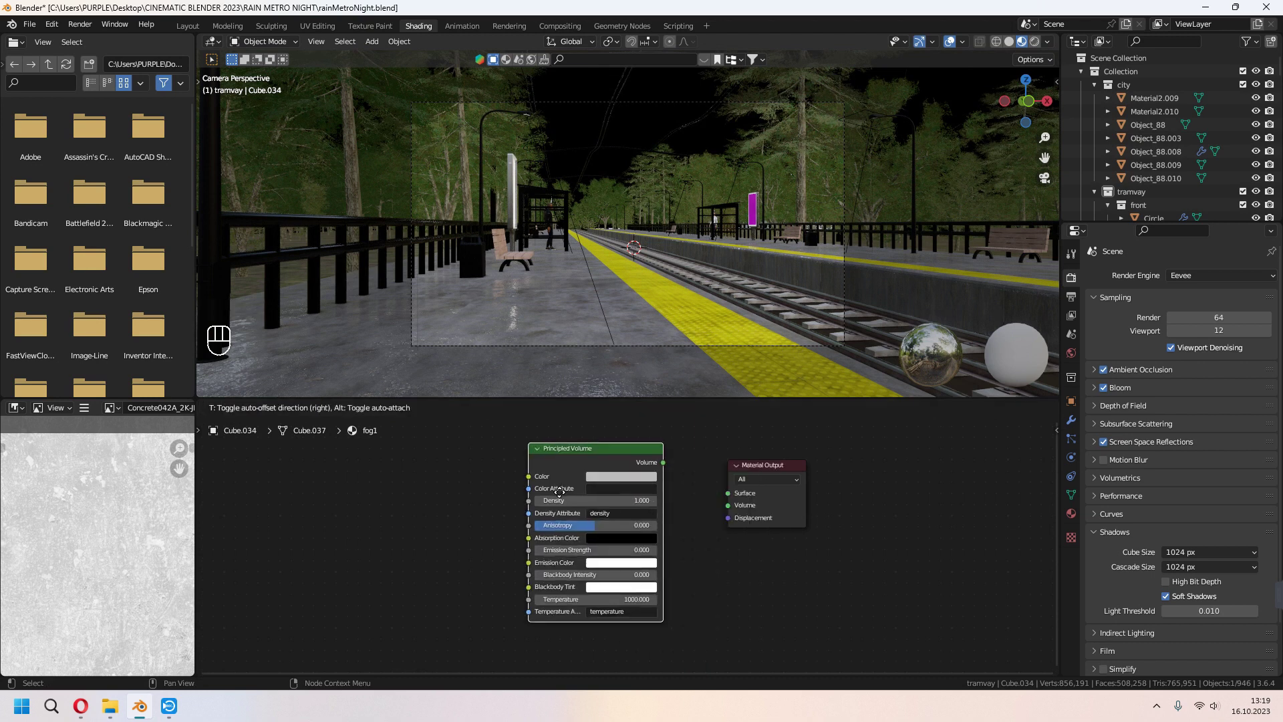
click(547, 493)
drag(645, 460, 653, 461)
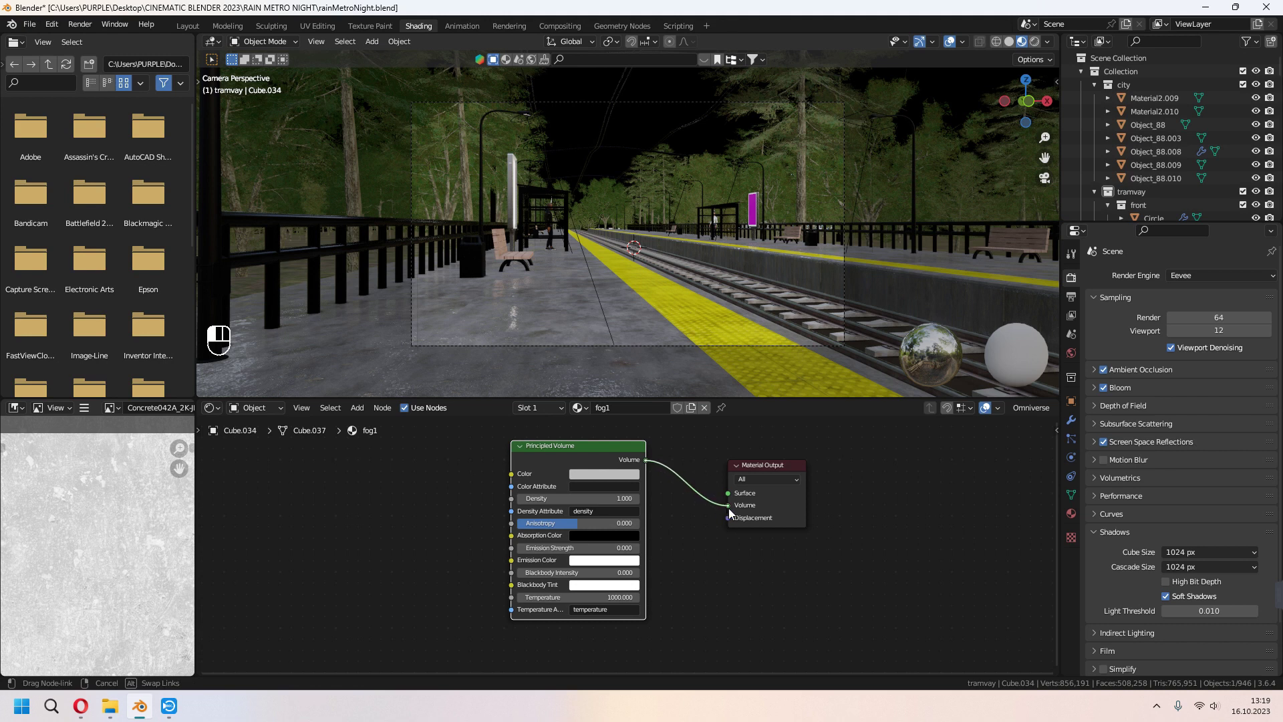
drag(729, 513, 728, 506)
Connect the volume shader to the output, switch to Rendered shading, and add a Noise Texture.
middle_drag(802, 508, 848, 519)
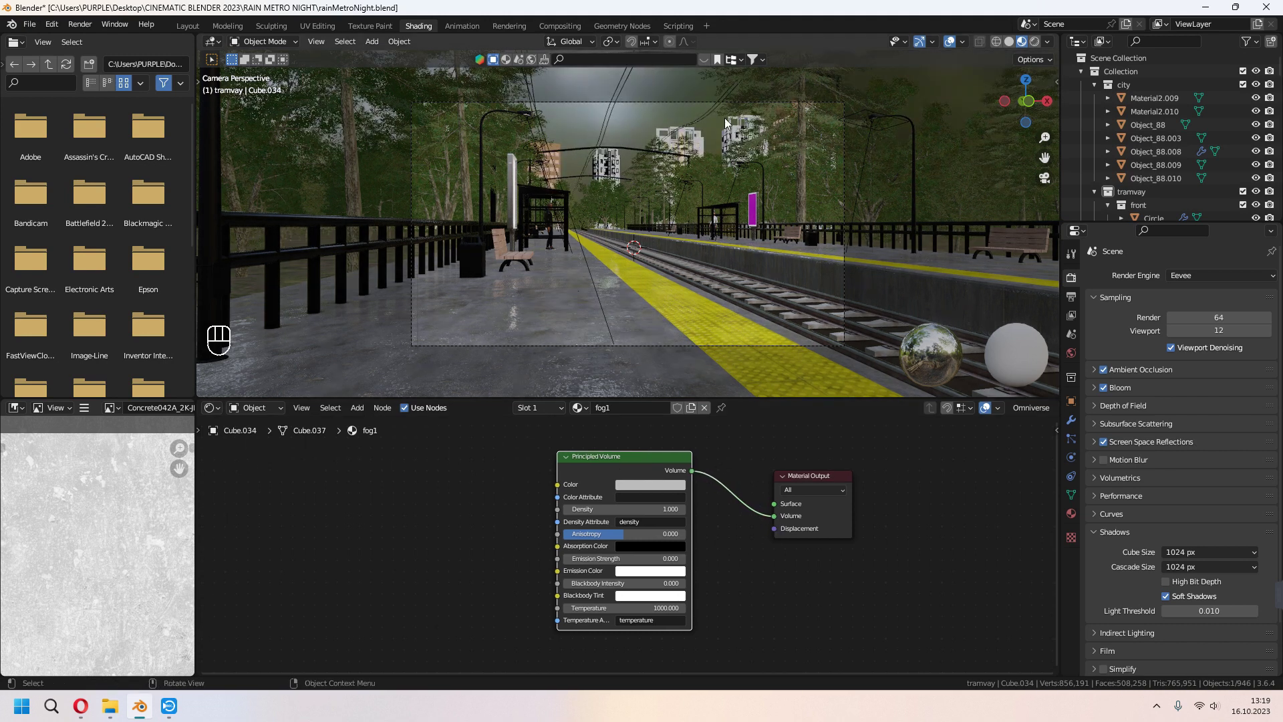
click(1035, 42)
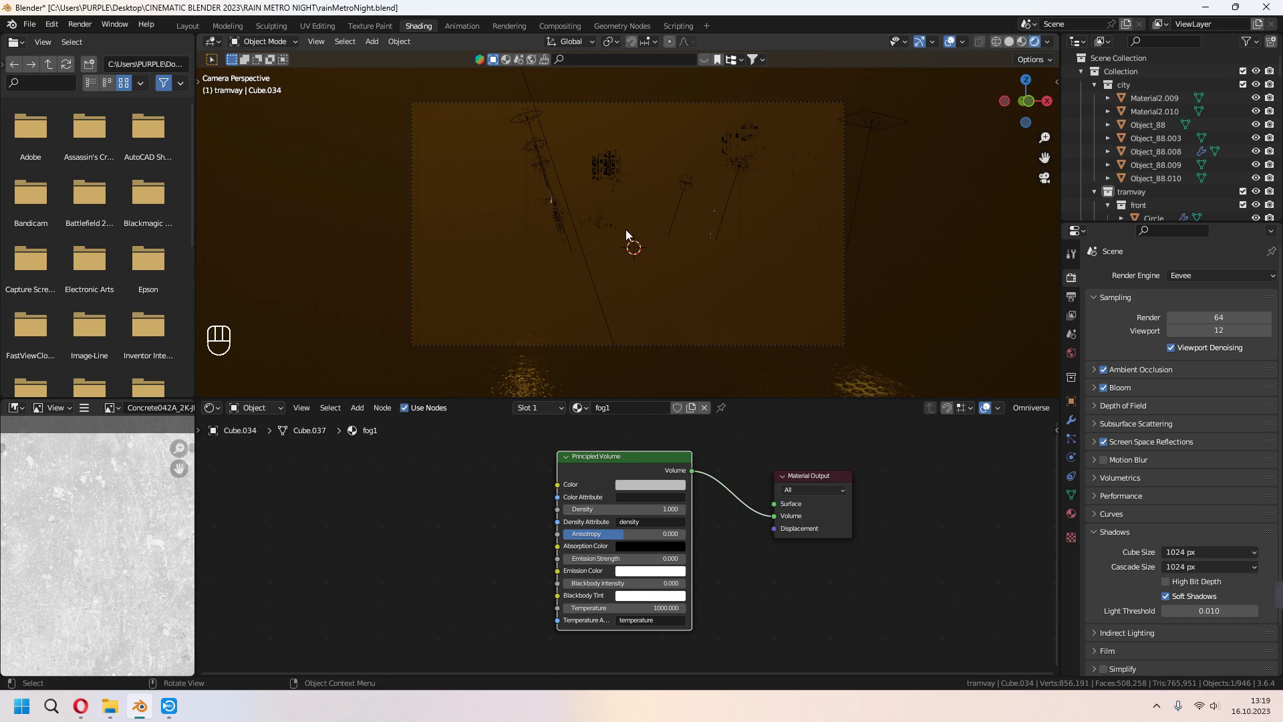
middle_drag(443, 436, 492, 451)
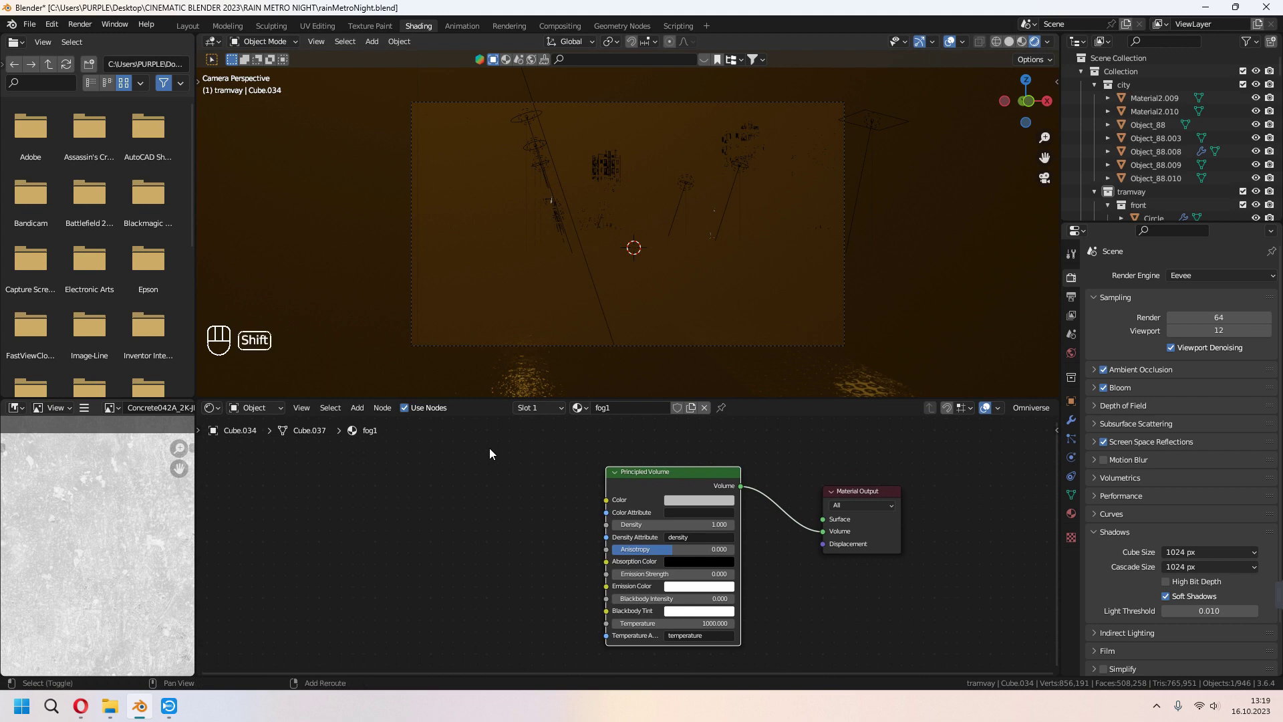
key(shift+a)
text(no)
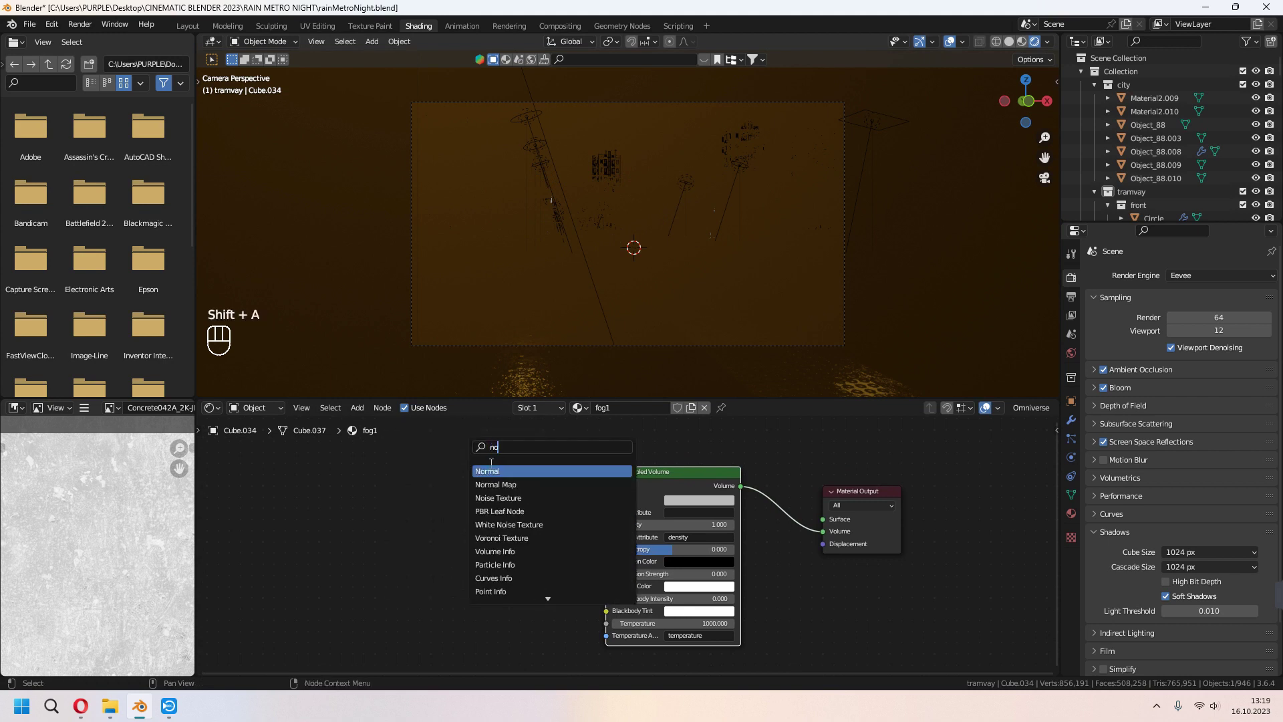
click(501, 498)
click(486, 454)
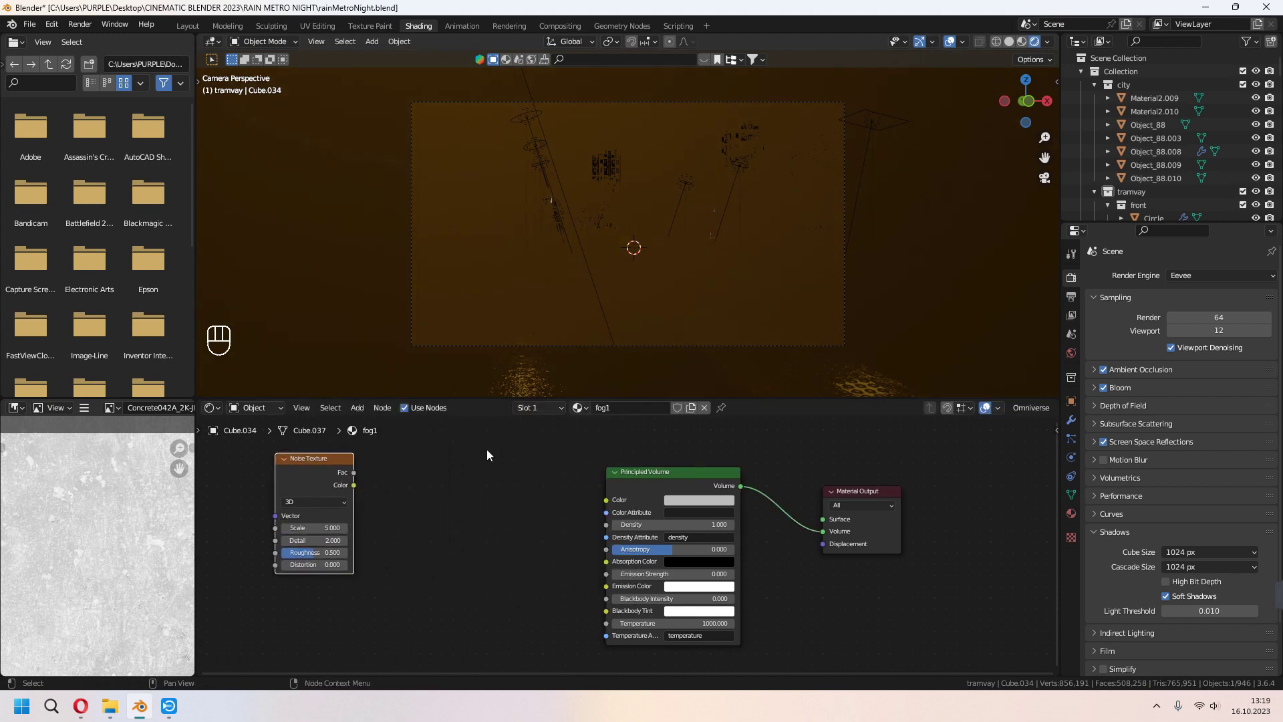
Add a Color Ramp, feeding noise Fac into it and its Color into Emission Strength.
key(shift+a)
text(v)
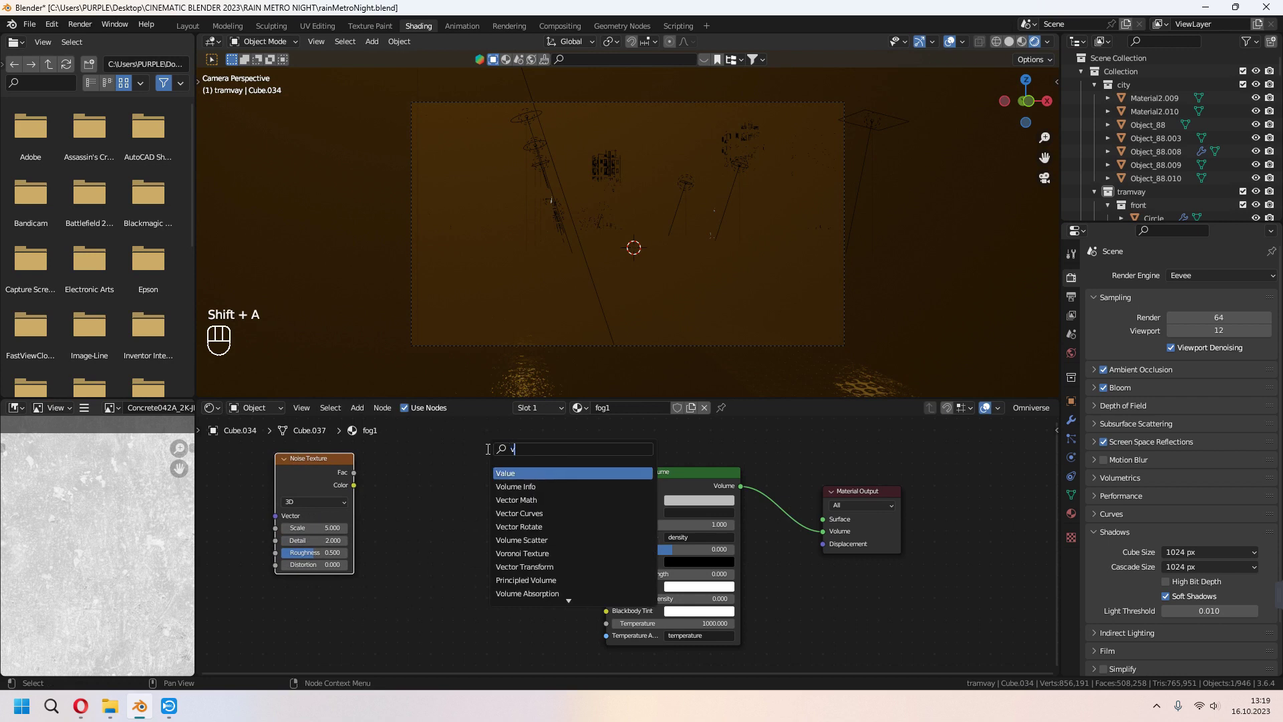
key(BackSpace)
text(colo)
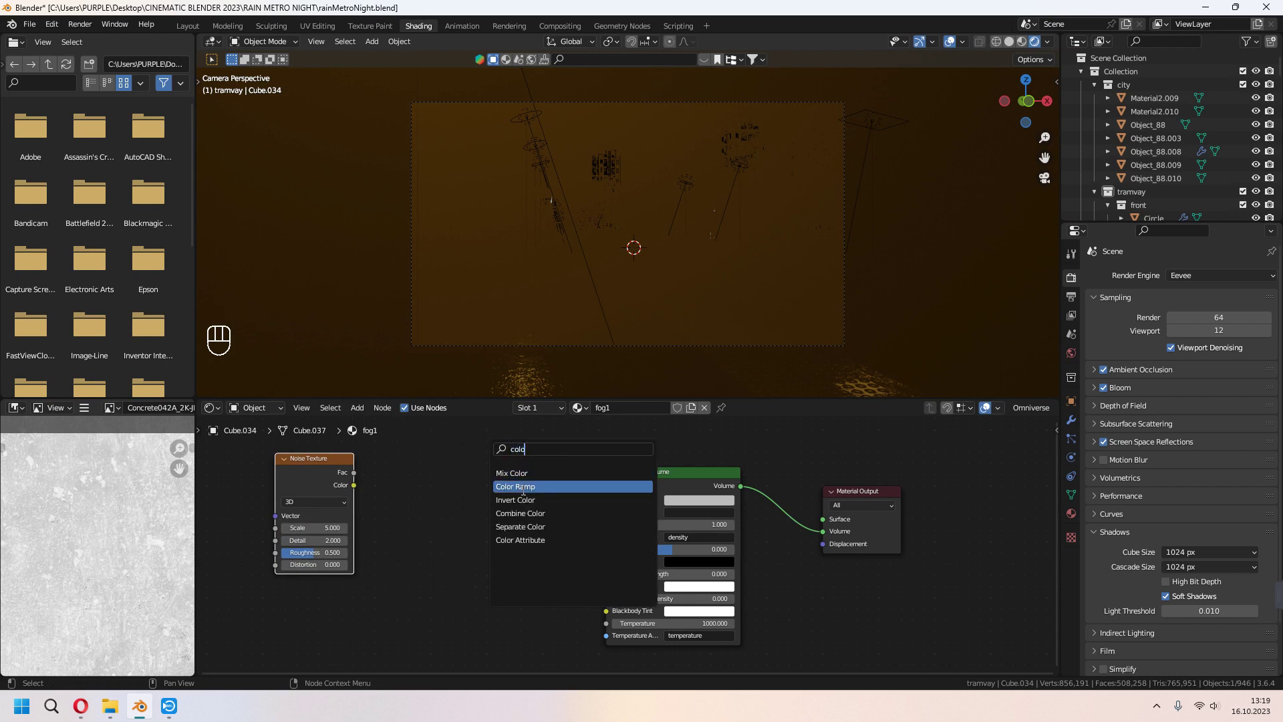
click(521, 487)
click(461, 471)
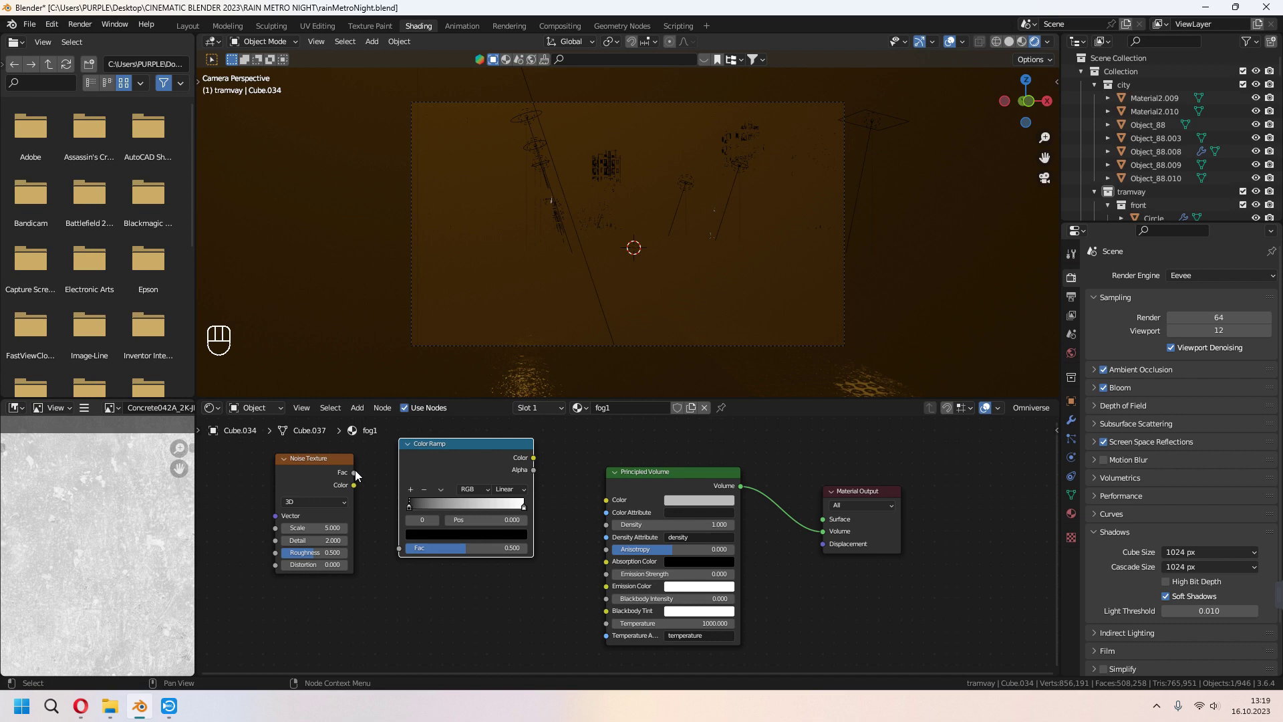
drag(354, 472, 371, 475)
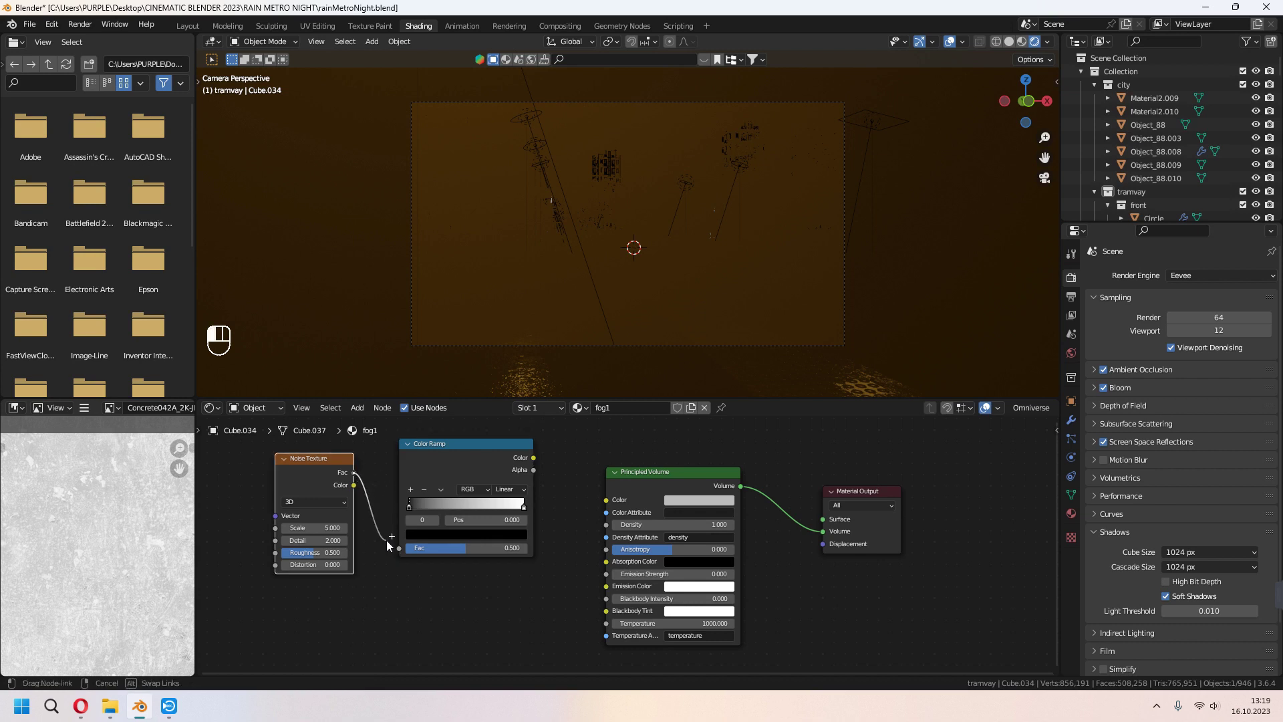
drag(386, 540, 395, 547)
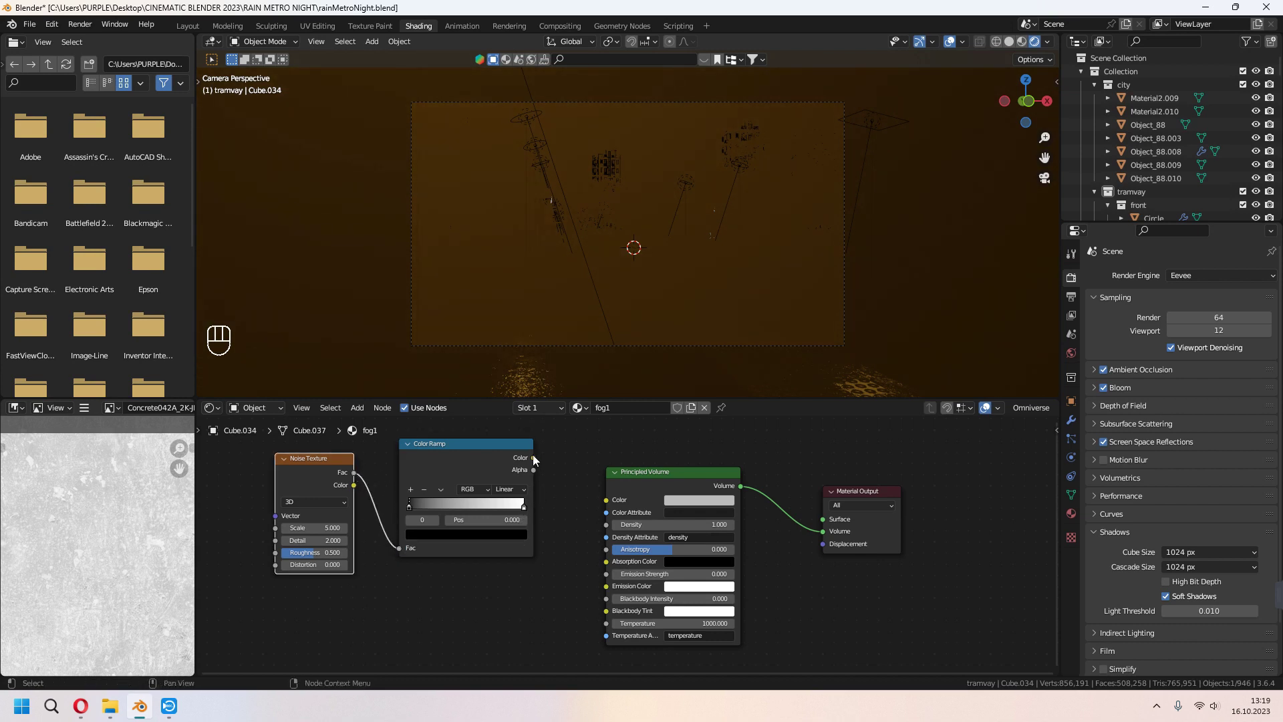
drag(532, 456, 546, 458)
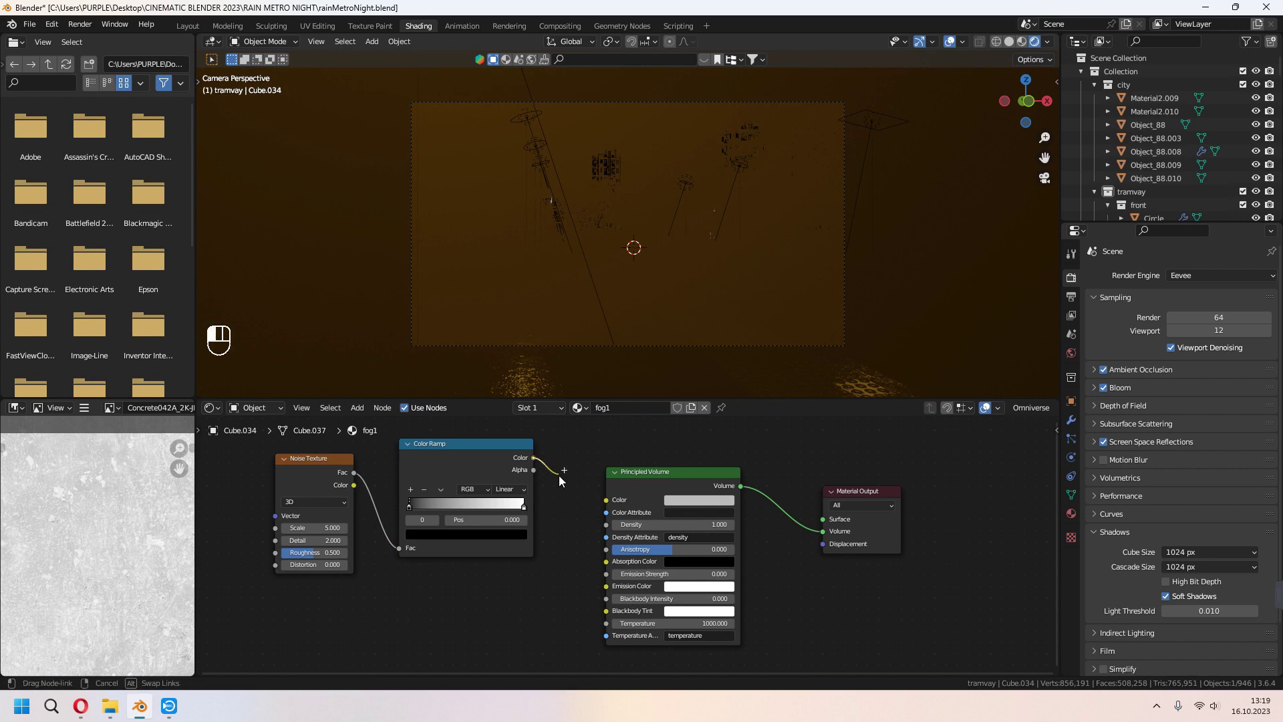
drag(571, 556, 605, 574)
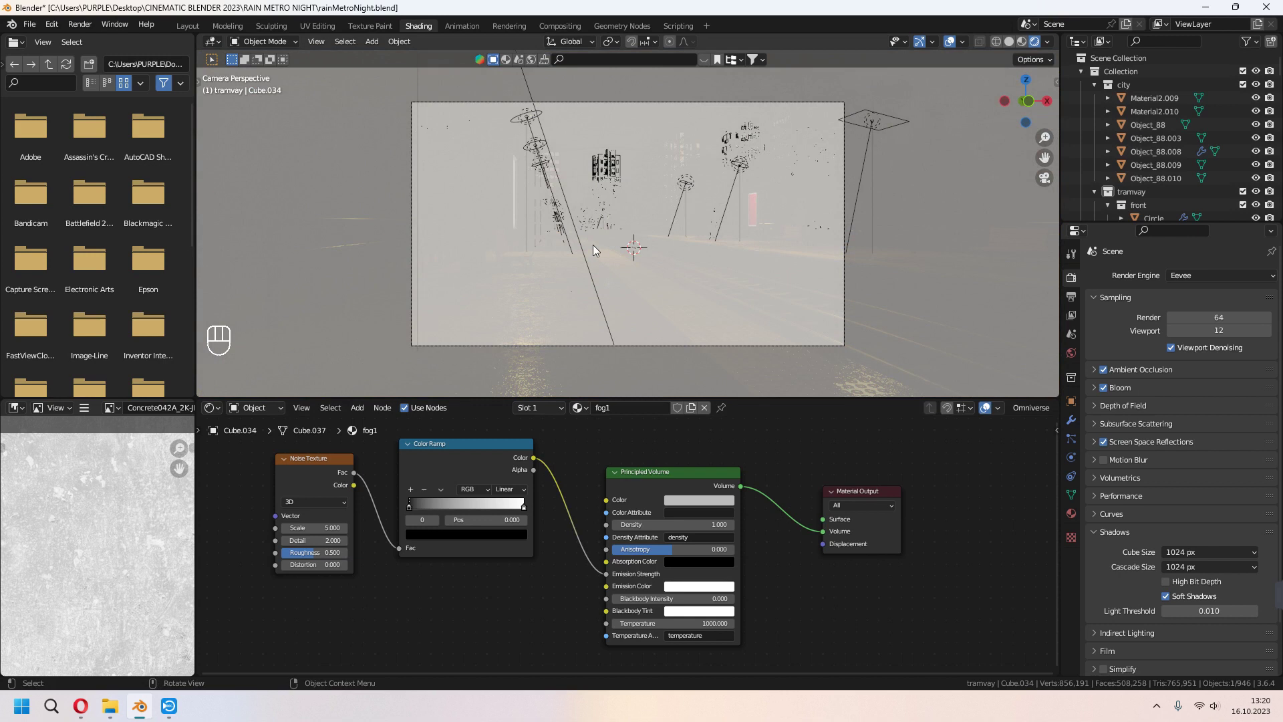
Set the fog Density to 0.020 and slide the ramp's black stop right for patchier fog.
click(697, 527)
text(0.02)
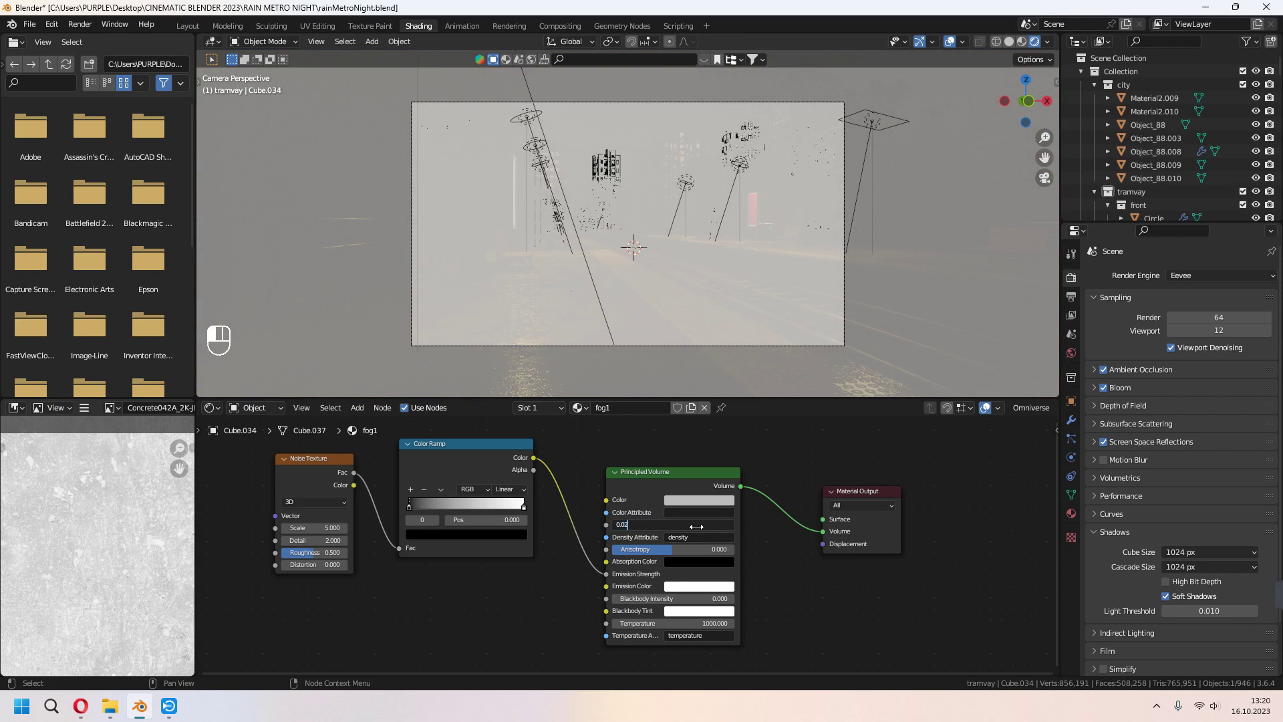
key(Return)
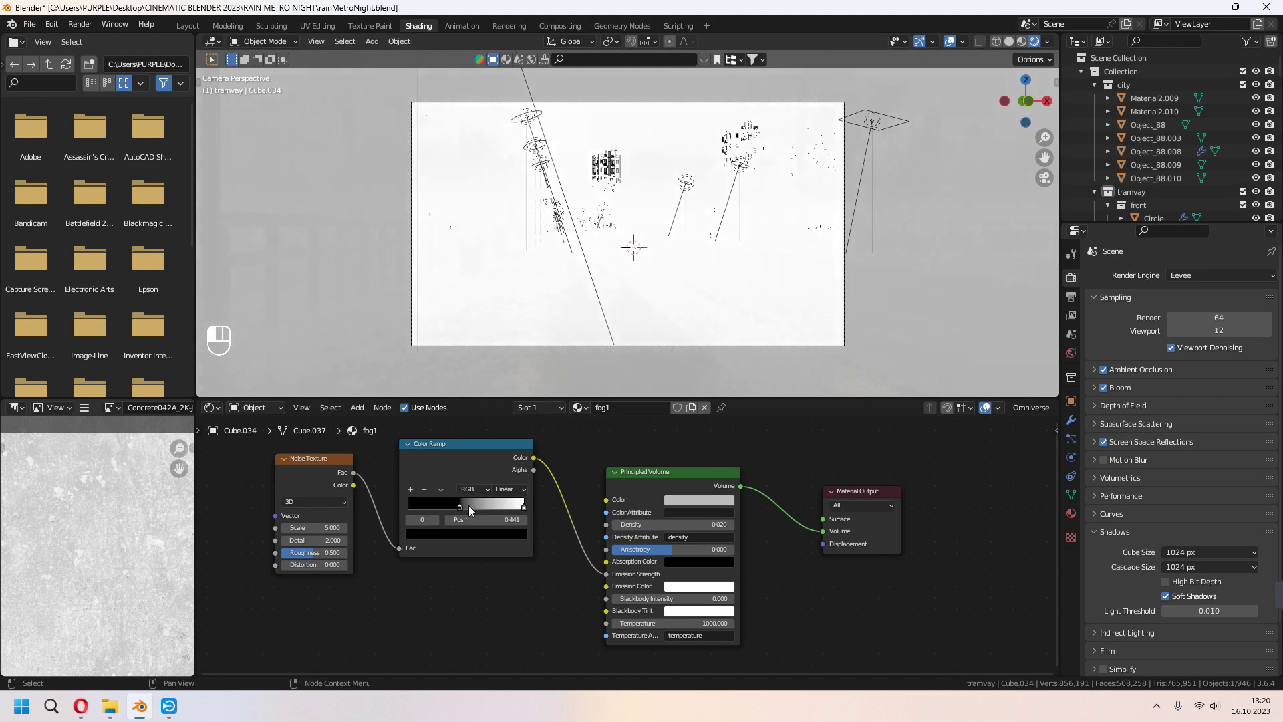
drag(469, 506, 503, 509)
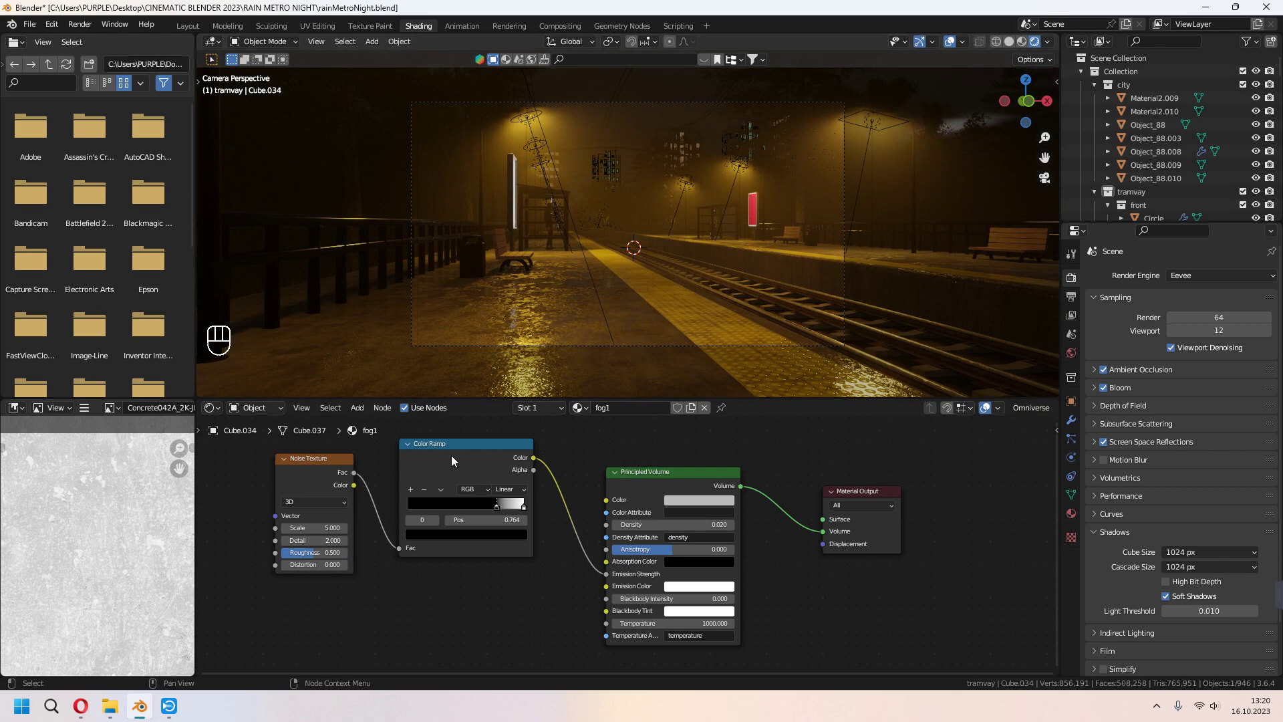
Tint the fog colour to a pale grey and raise the Noise Texture Scale to 8.5.
click(673, 503)
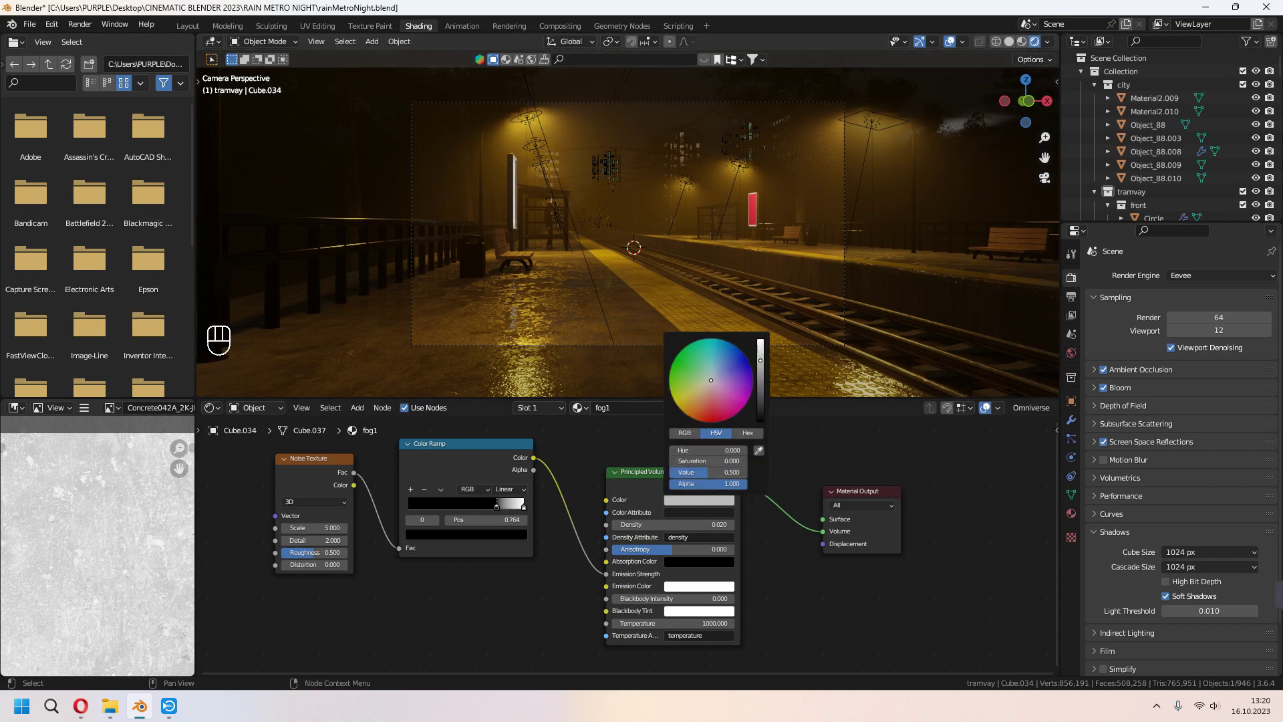
mouse_move(711, 380)
mouse_down()
mouse_move(701, 393)
mouse_move(729, 402)
mouse_move(710, 377)
mouse_move(760, 398)
mouse_move(759, 367)
mouse_up()
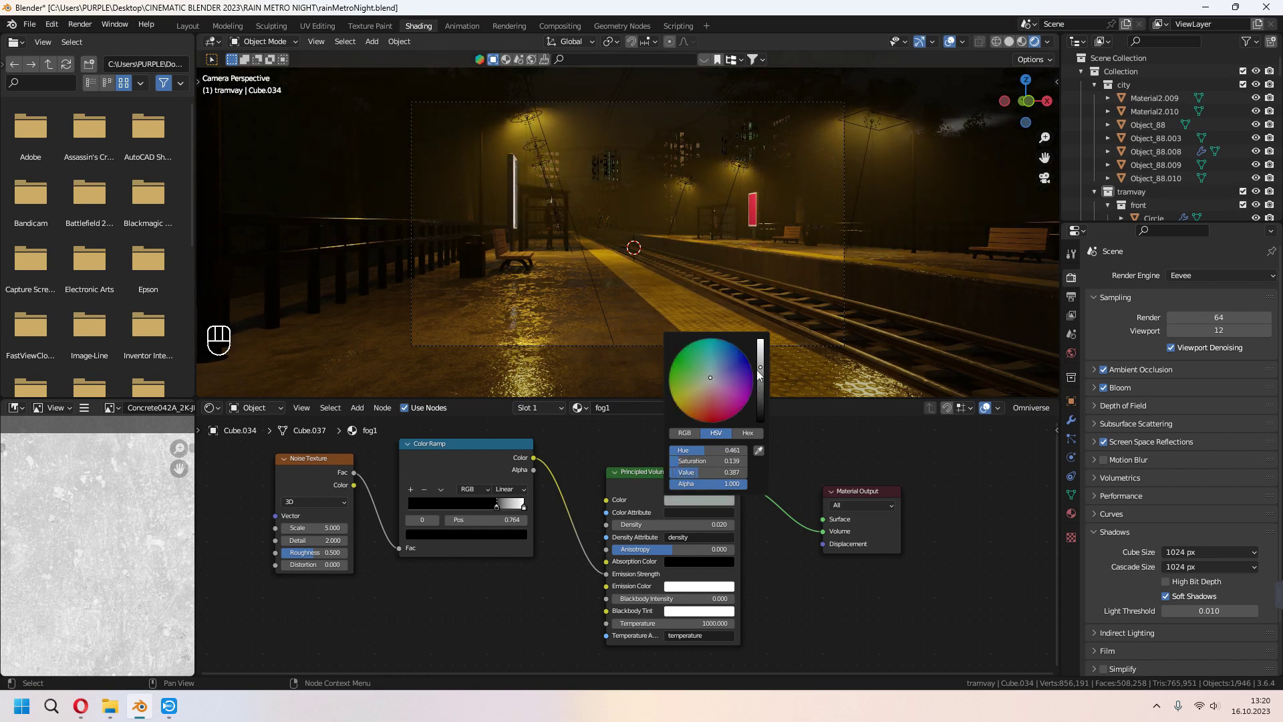
mouse_move(314, 527)
mouse_down()
mouse_move(361, 528)
mouse_move(337, 528)
mouse_up()
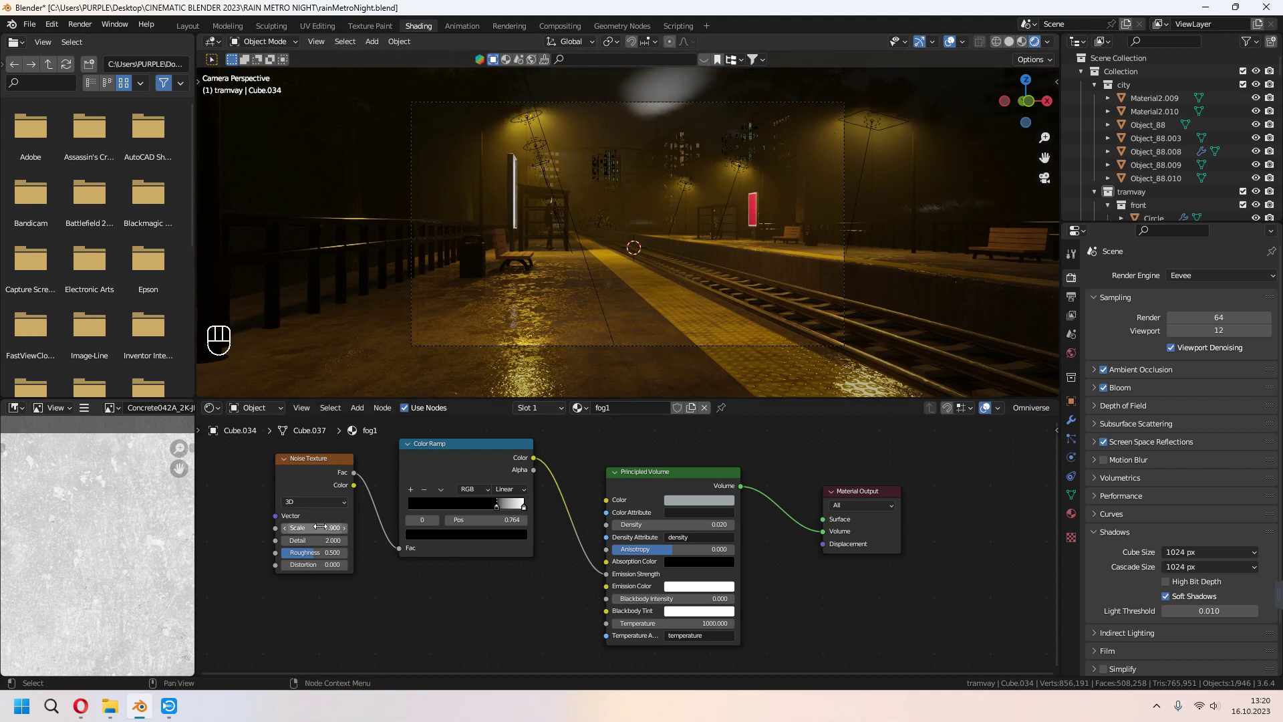
Set ramp stop 0.823, noise scale 12.8 and detail 4.4, then view through the camera in Layout.
drag(497, 506, 504, 507)
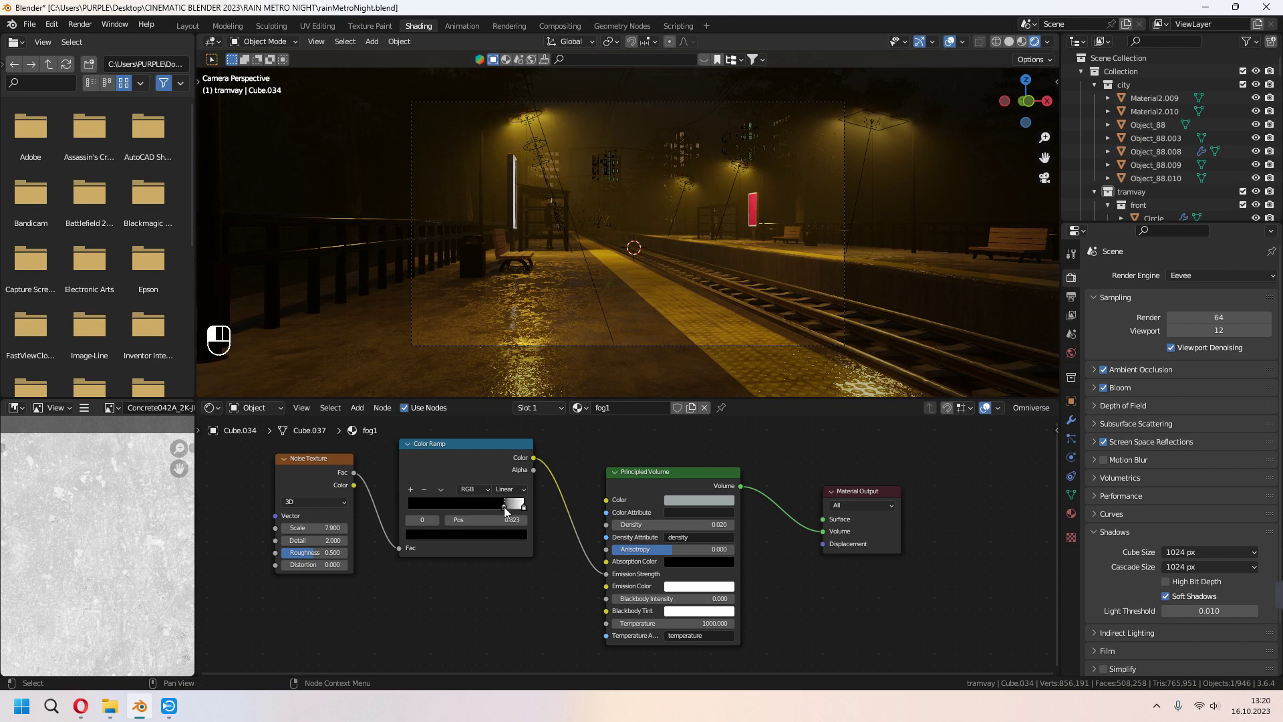
drag(312, 528, 354, 540)
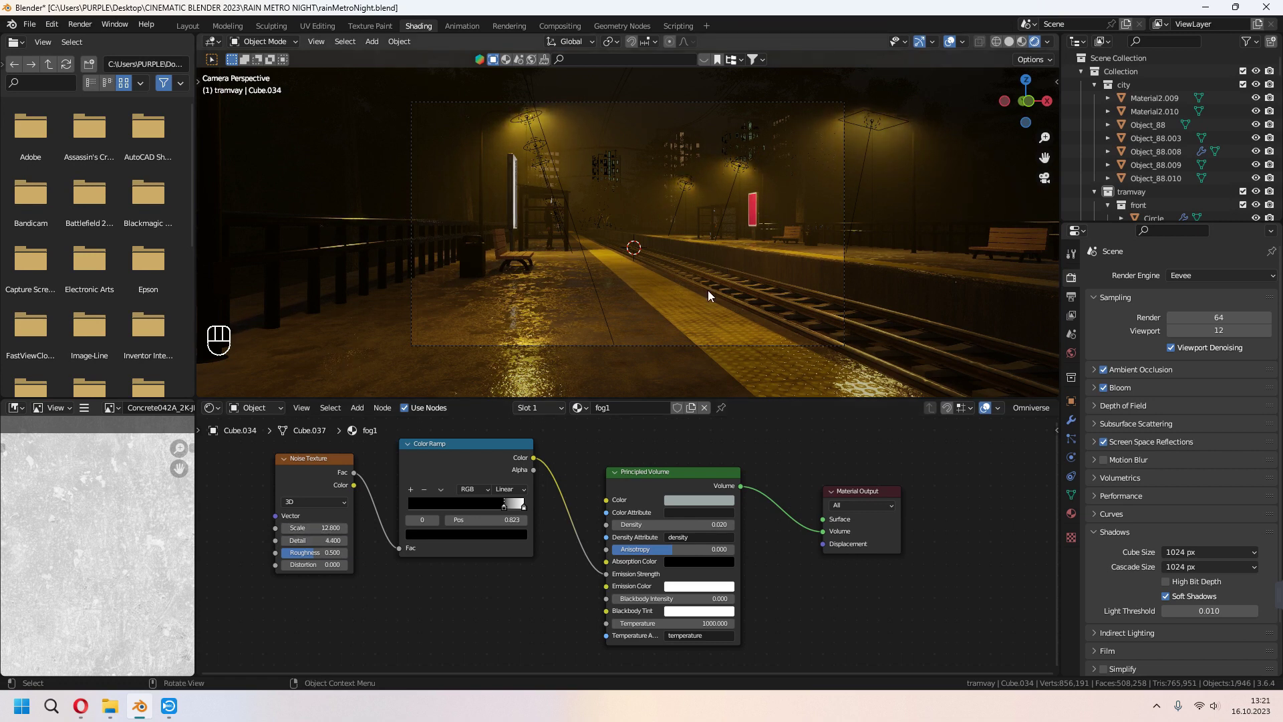
click(187, 25)
key(KP_0)
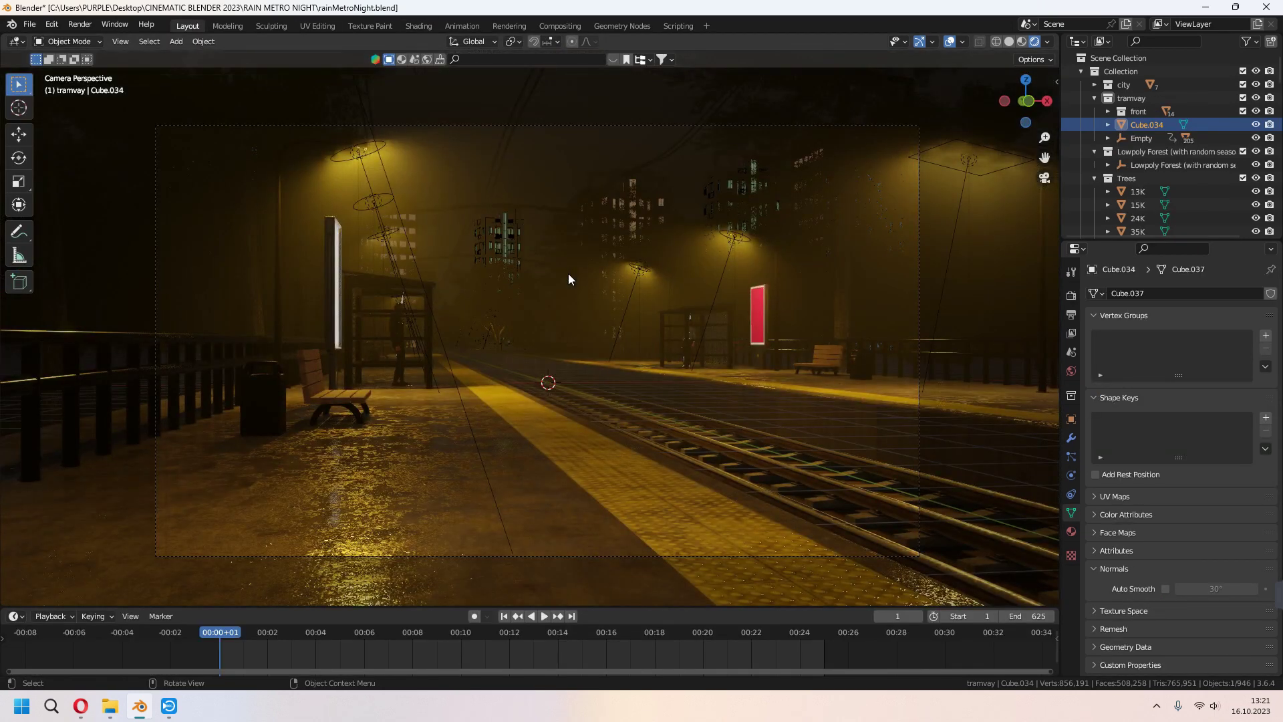
Render the foggy station image, zoom in to inspect it, and close the render window.
click(80, 25)
click(100, 40)
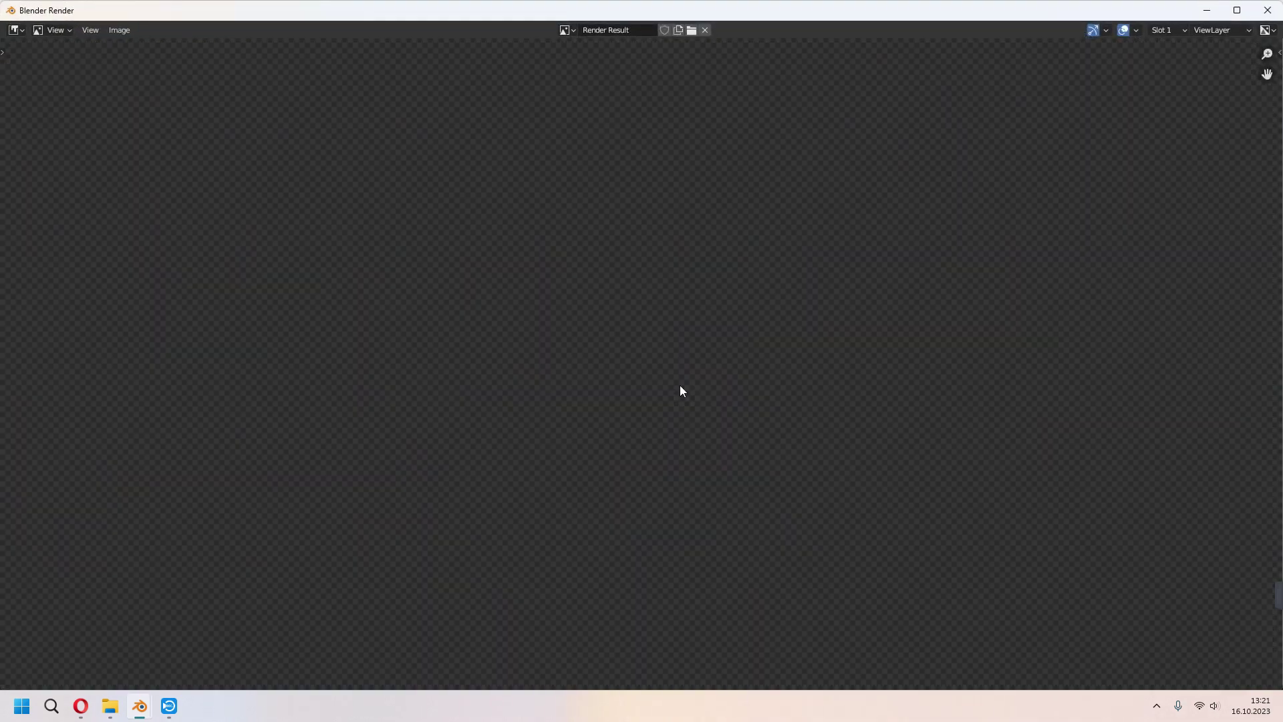
scroll(813, 232, up, 1)
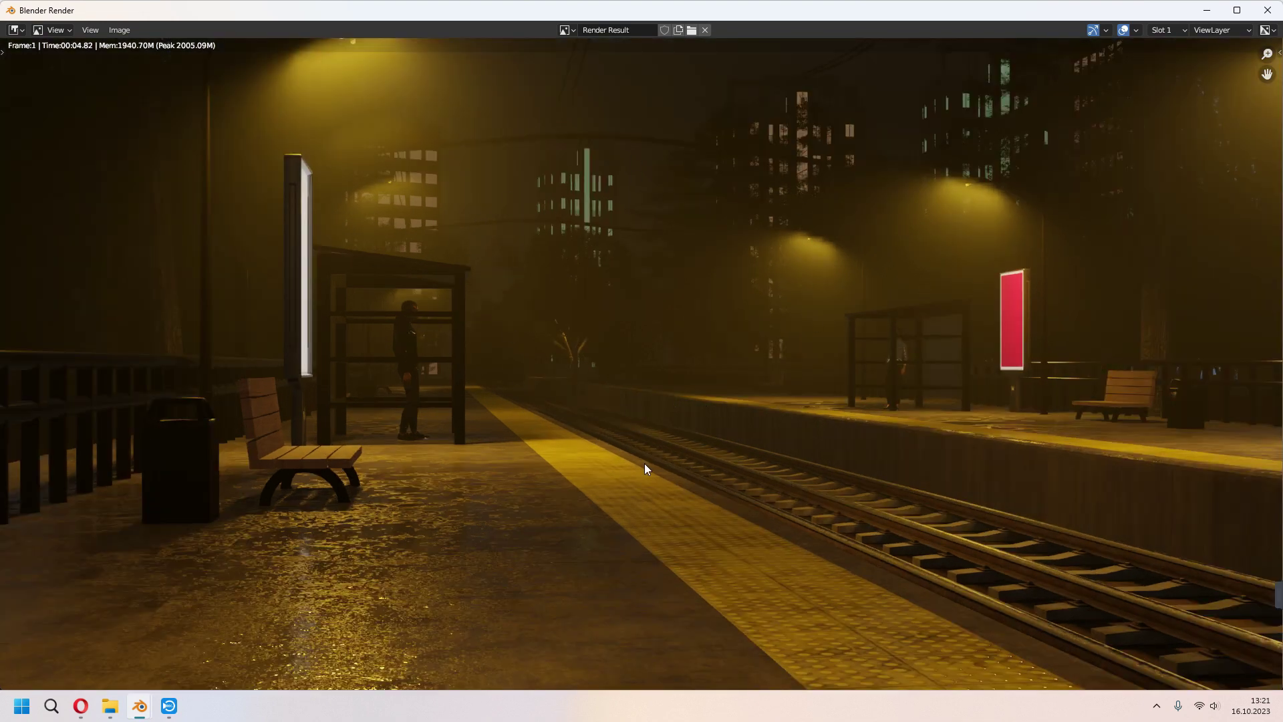
click(1268, 10)
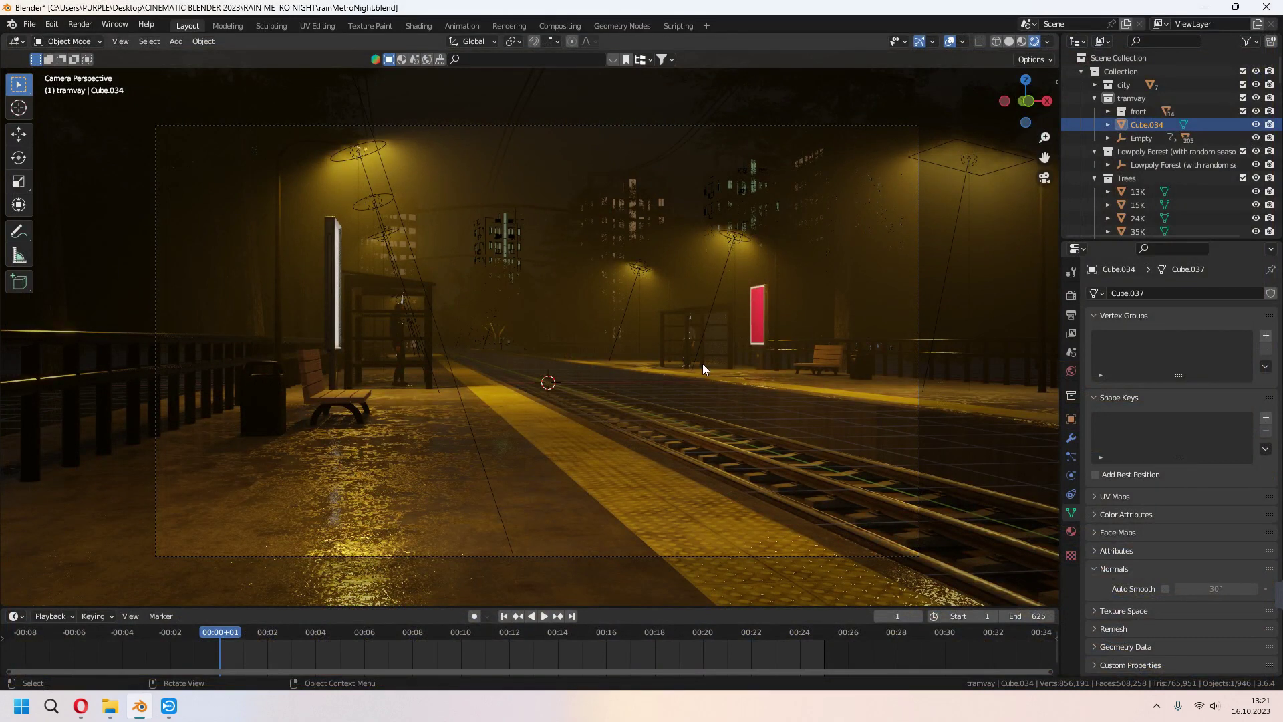